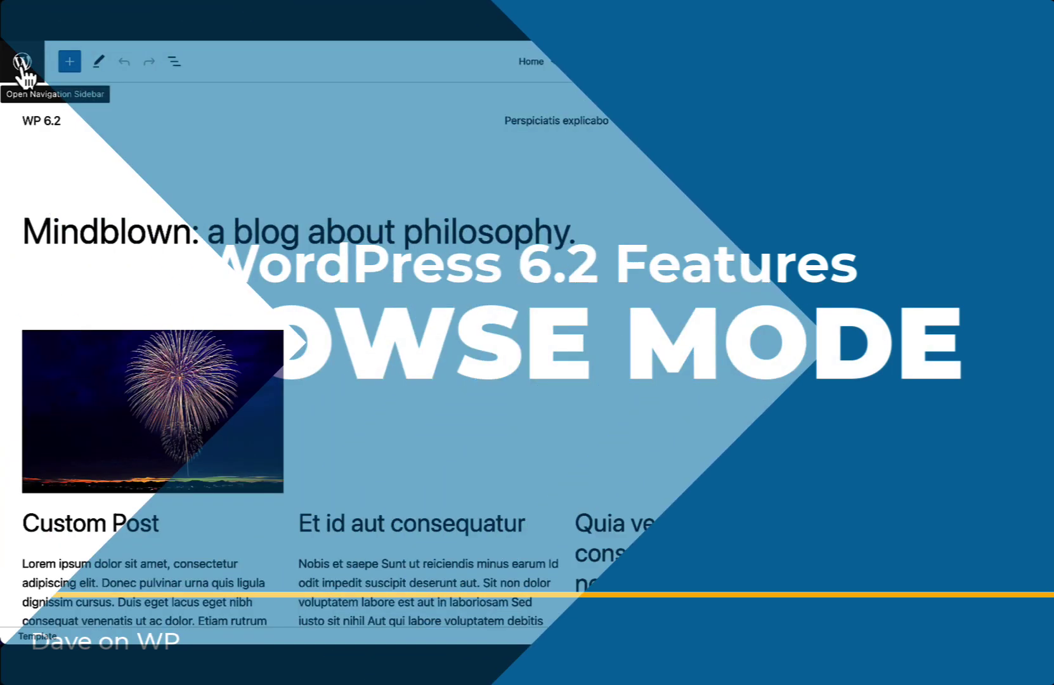
# Browse the site templates, preview the 404 template and look at the new-template options
pyautogui.click(22, 63)
pyautogui.click(213, 238)
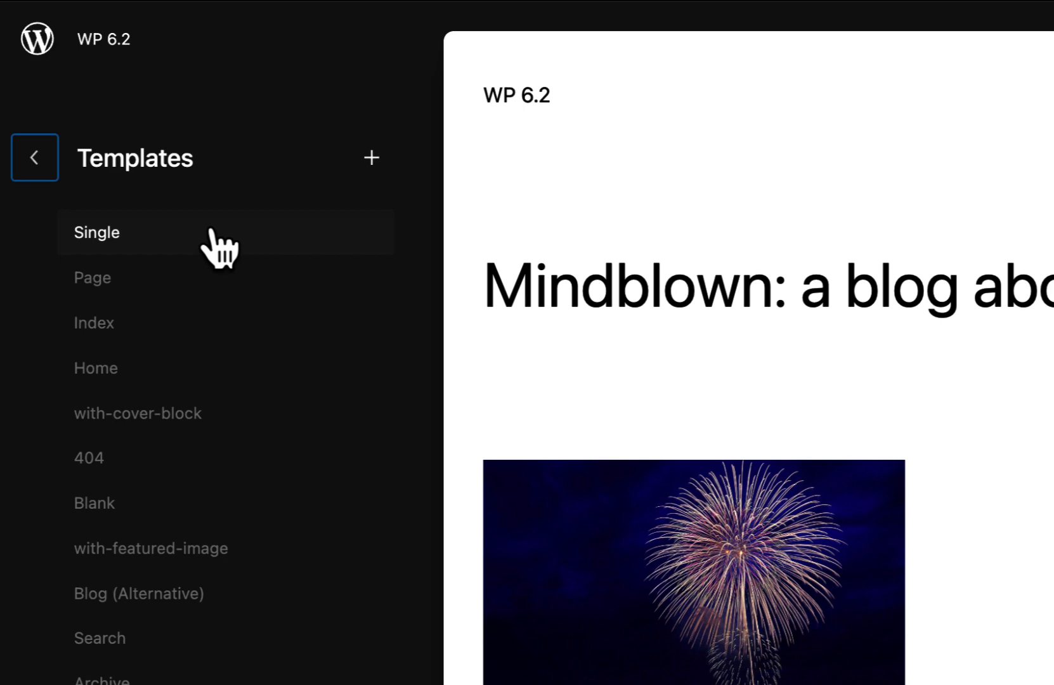
pyautogui.click(203, 435)
pyautogui.click(28, 125)
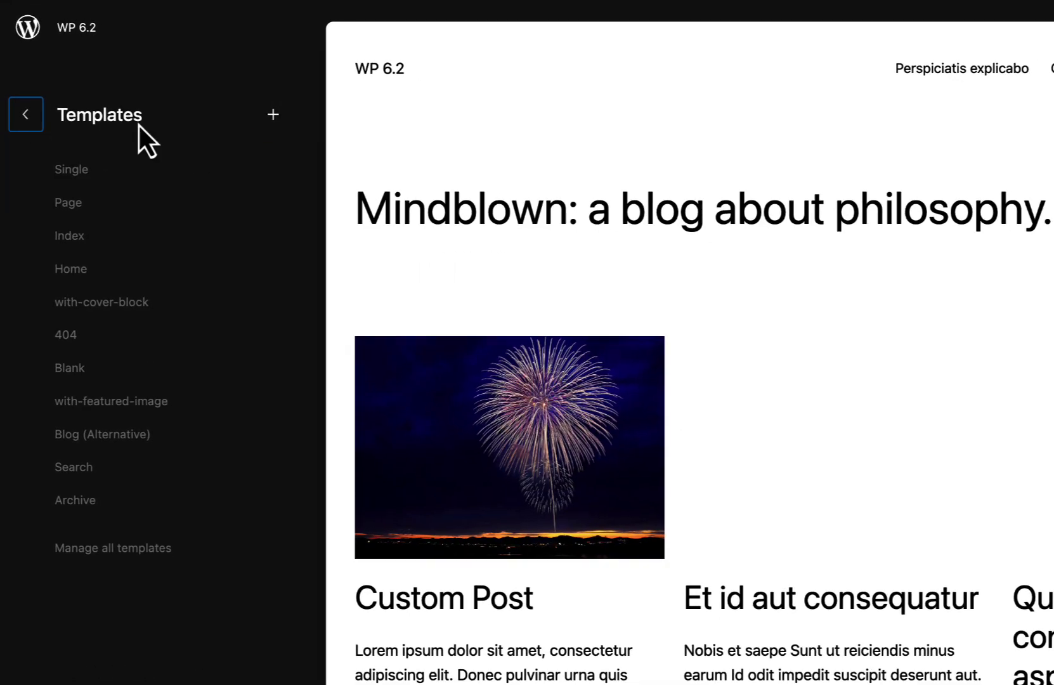
pyautogui.click(259, 108)
pyautogui.click(24, 107)
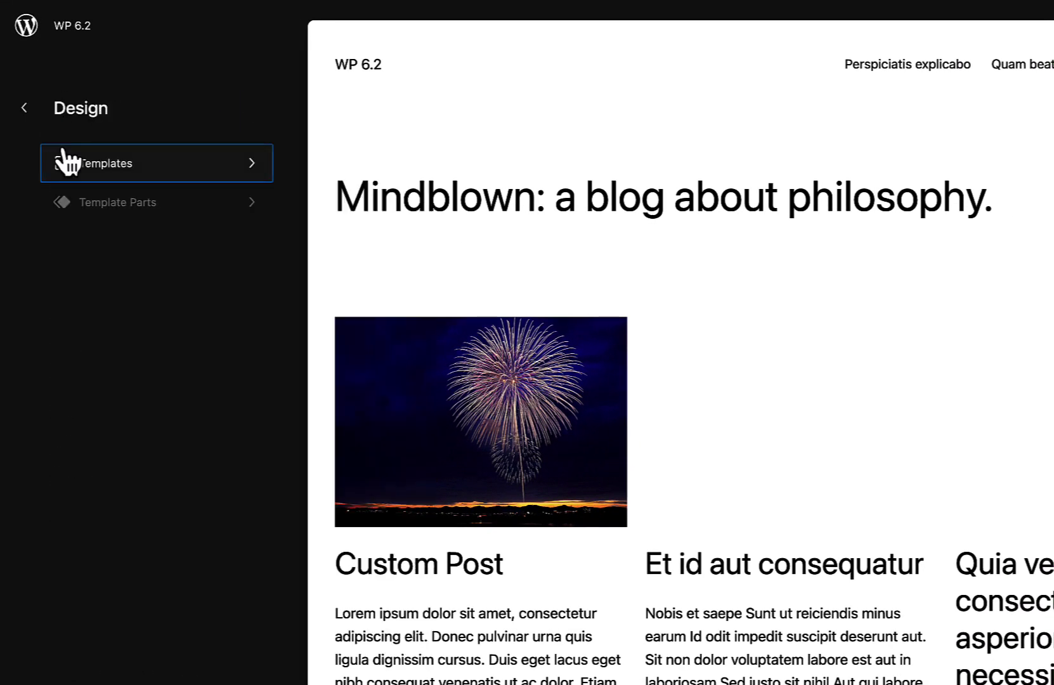
# Look at the Template Parts list and its new-part option without creating one
pyautogui.click(99, 201)
pyautogui.click(258, 109)
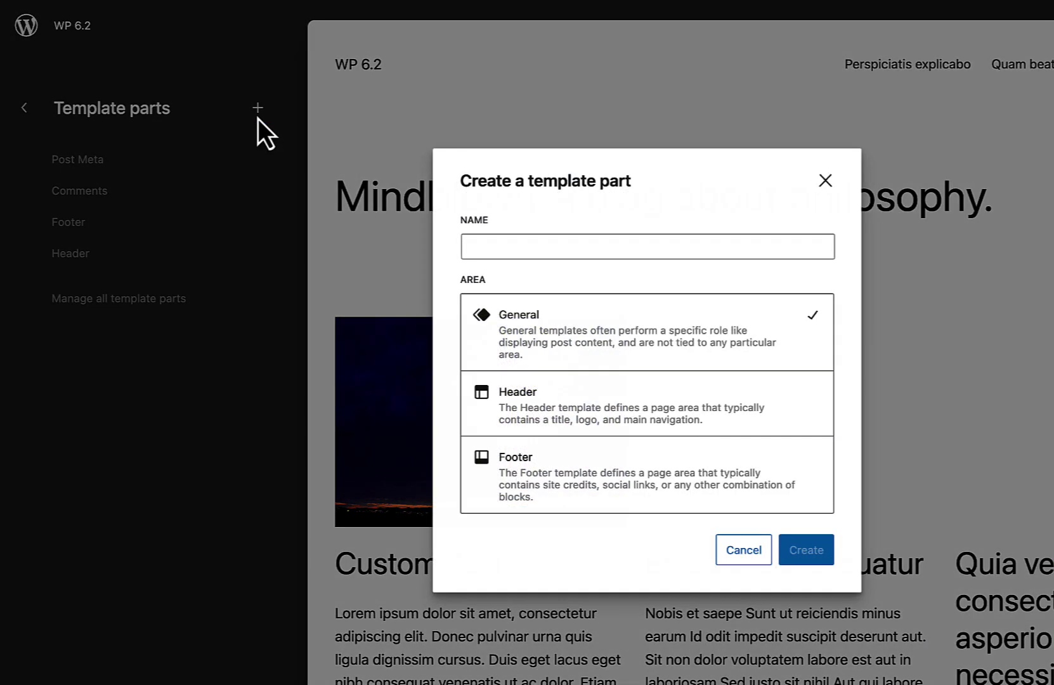
pyautogui.click(42, 122)
pyautogui.click(25, 109)
pyautogui.click(109, 166)
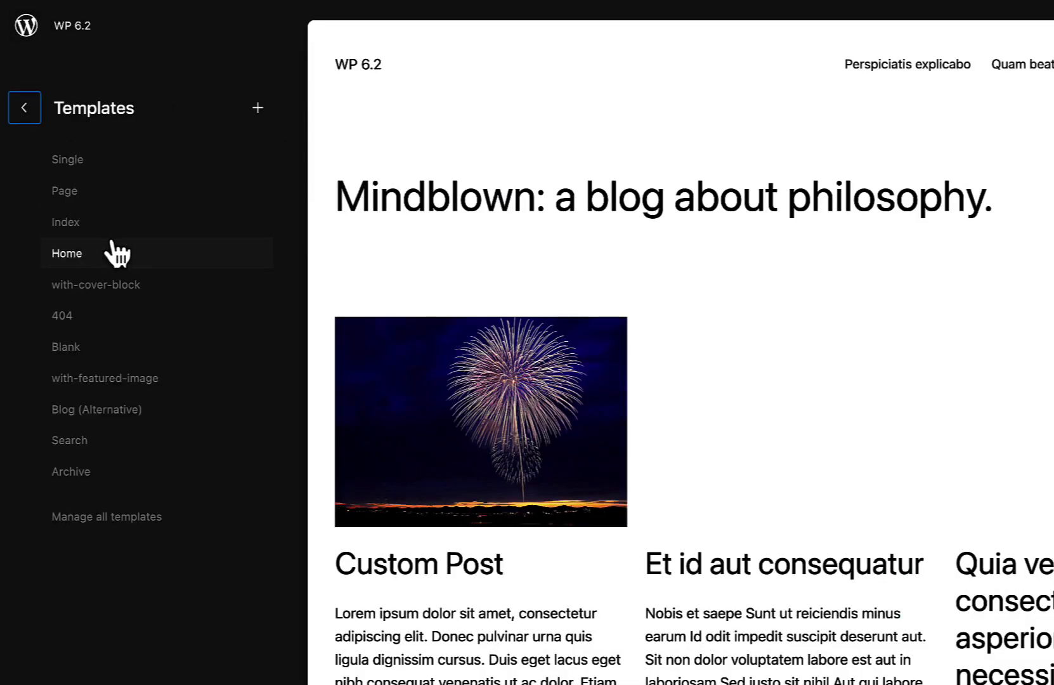
# In the Home template heading, replace 'philosophy' so it reads 'Mindblown: a blog about WP 6.2!.'
pyautogui.click(110, 249)
pyautogui.click(654, 219)
pyautogui.doubleClick(514, 226)
pyautogui.write('WP 6')
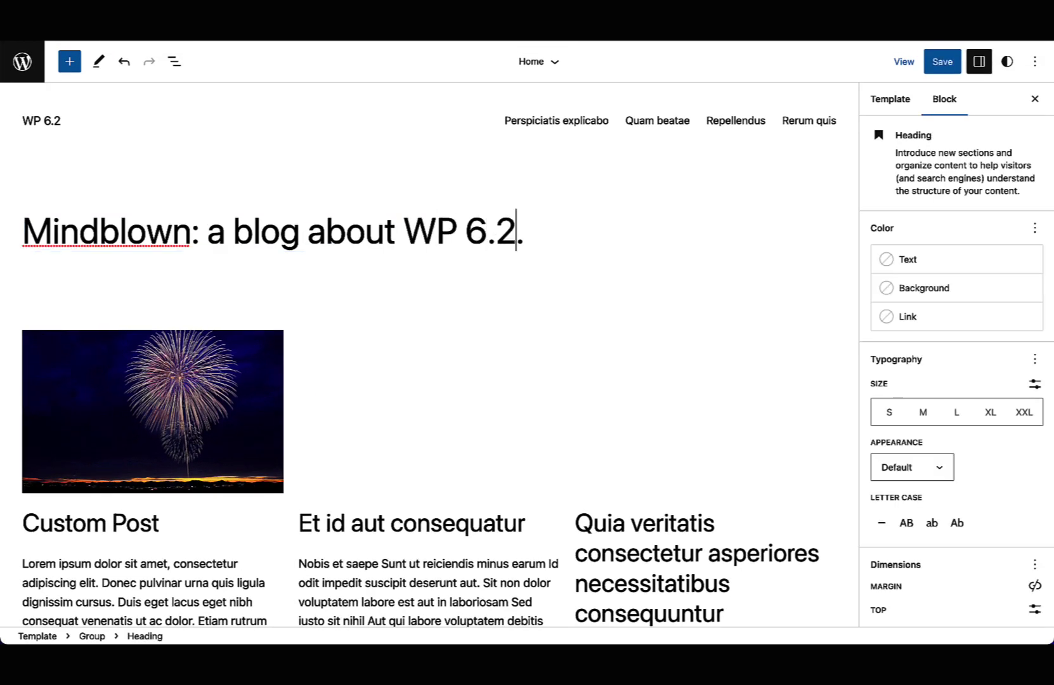
pyautogui.write('!')
# Review and save the Home template changes
pyautogui.click(22, 62)
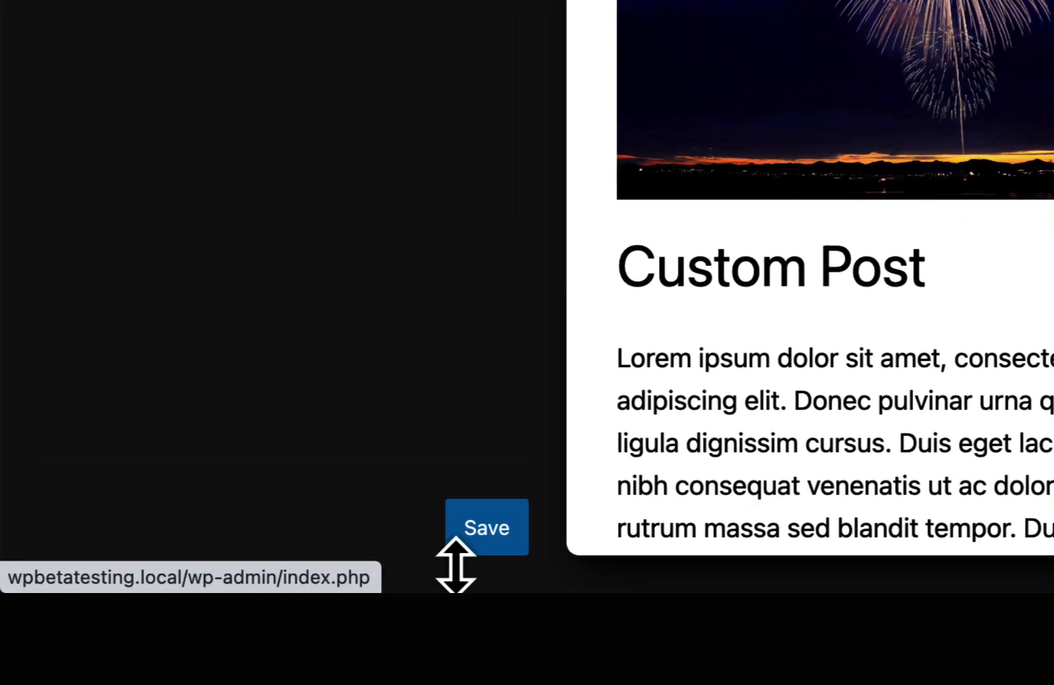
pyautogui.click(508, 518)
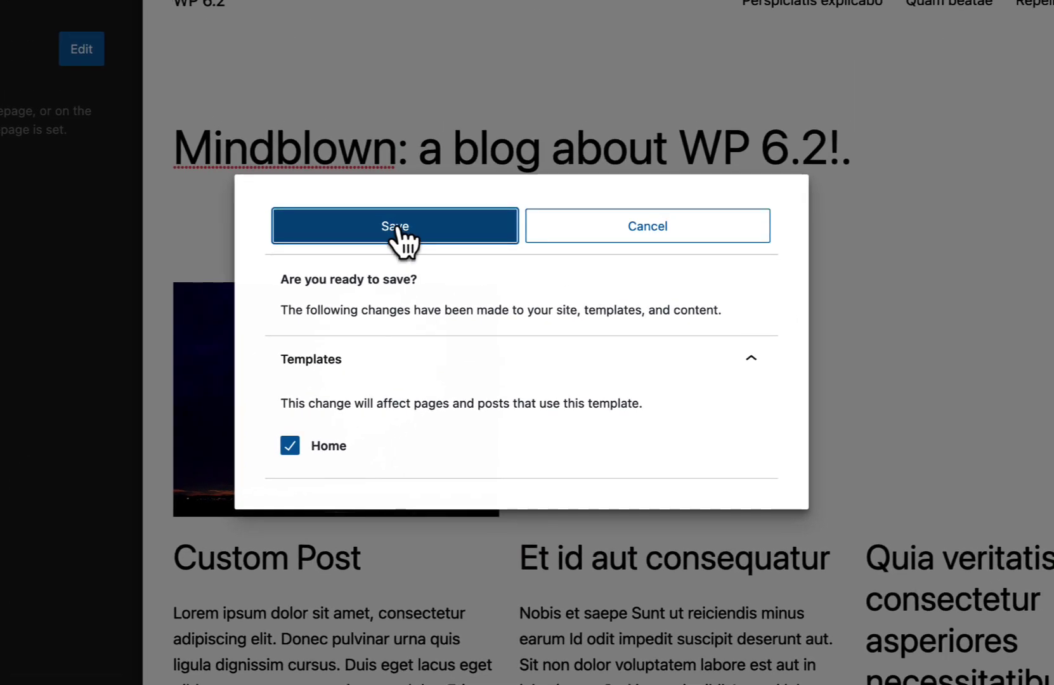
pyautogui.click(396, 227)
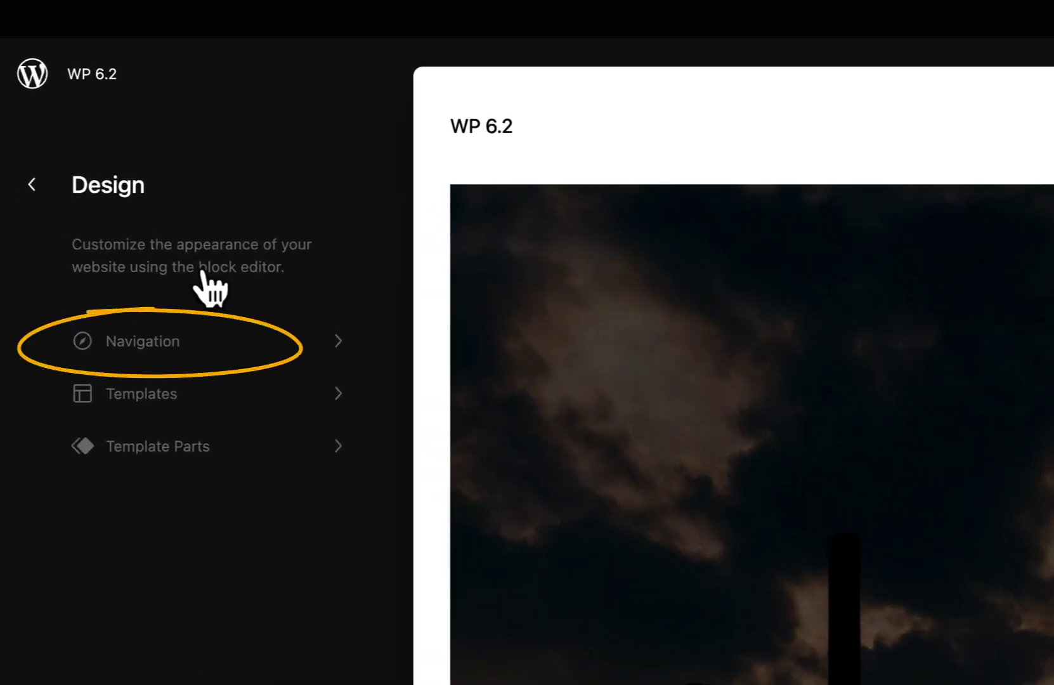
# Open the About page's details from the Navigation pages list
pyautogui.click(251, 356)
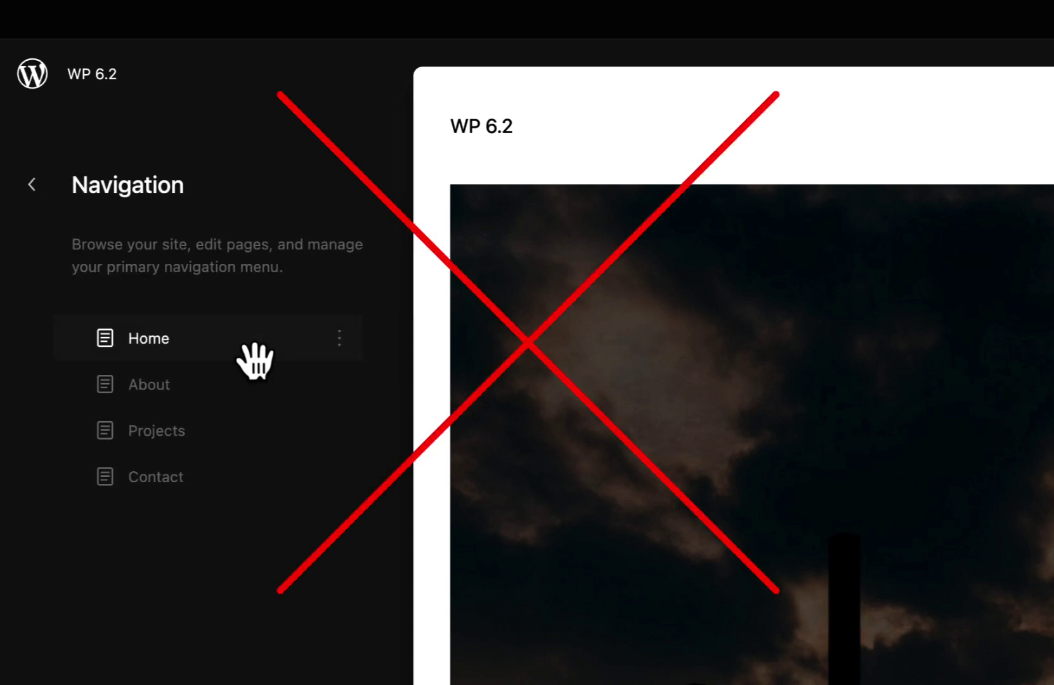
pyautogui.click(209, 394)
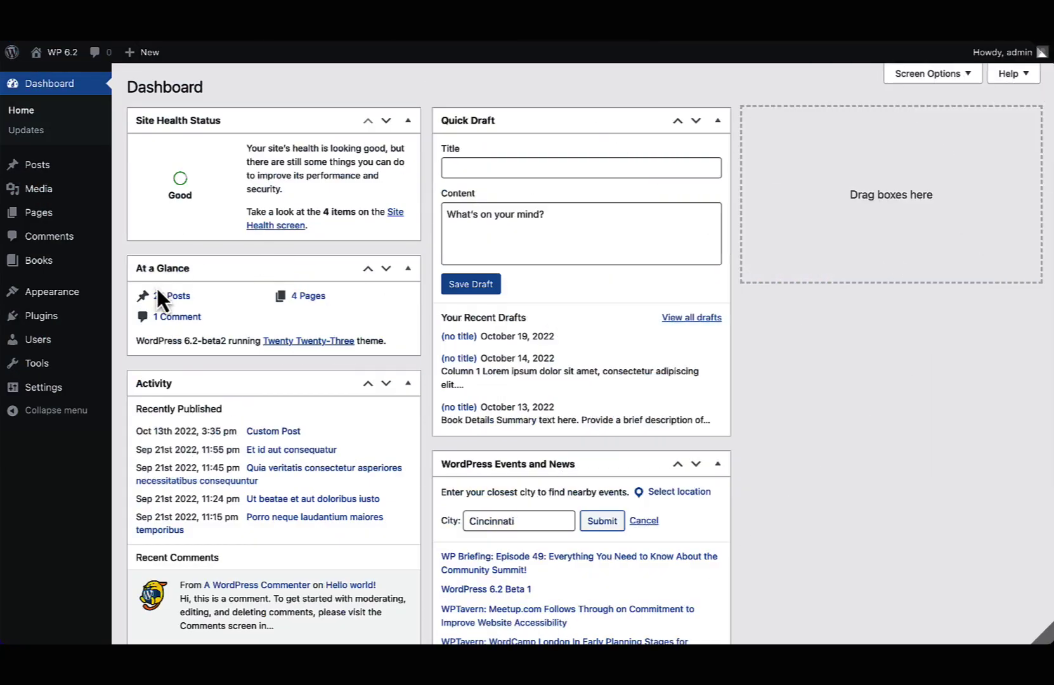
# Edit the Home template in the Site Editor, select its Header part and list its Header, Group and Footer blocks
pyautogui.moveTo(84, 304)
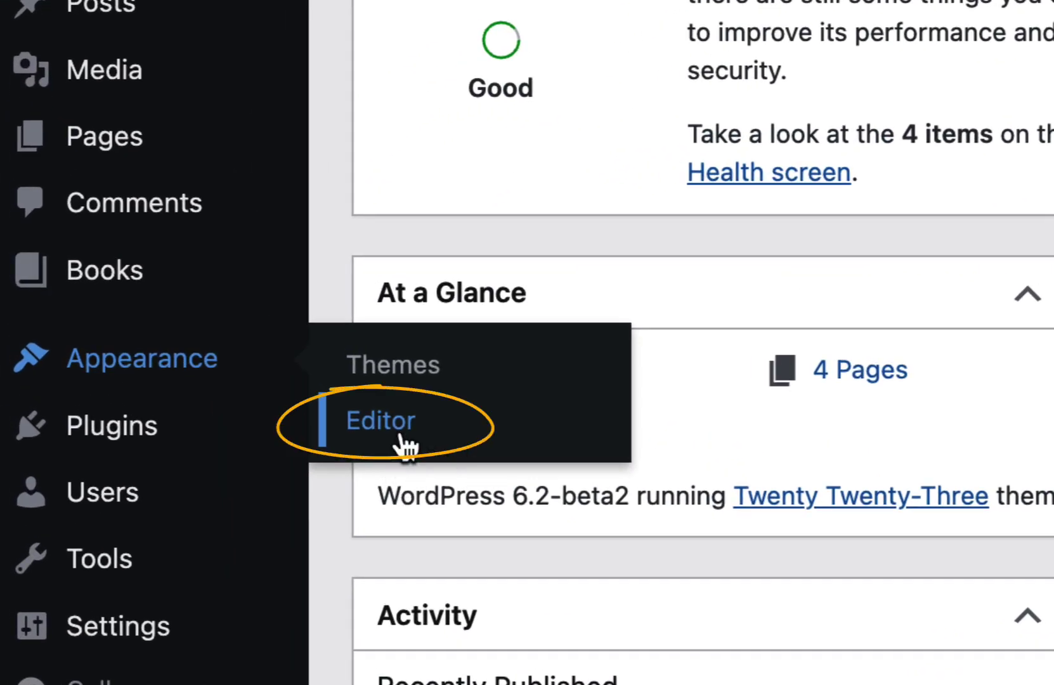
pyautogui.click(400, 438)
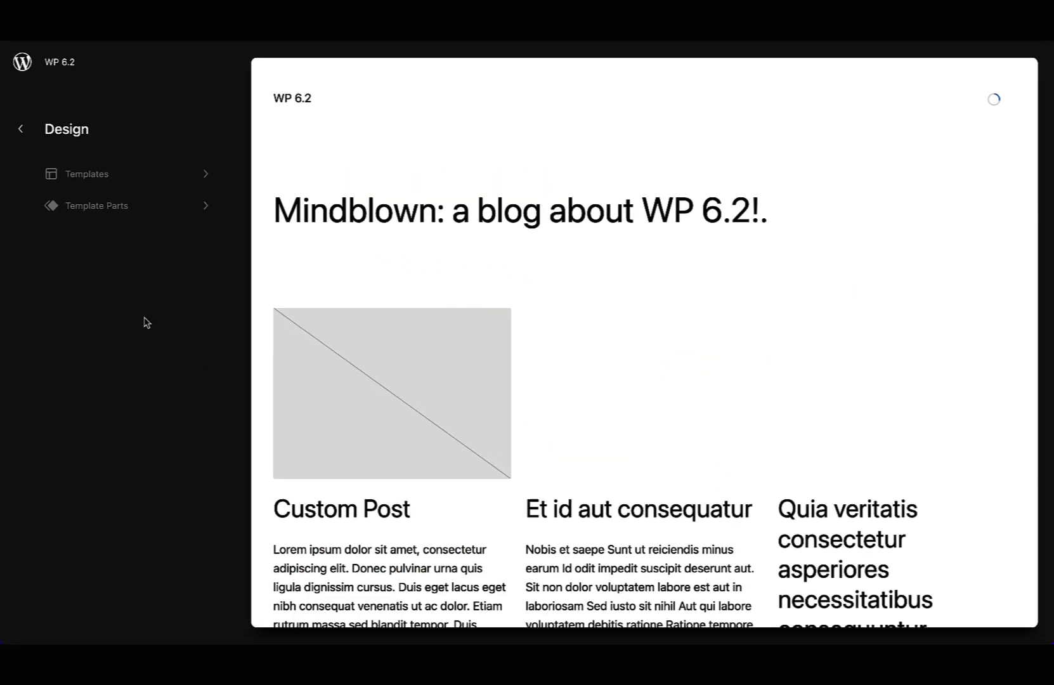
pyautogui.click(390, 158)
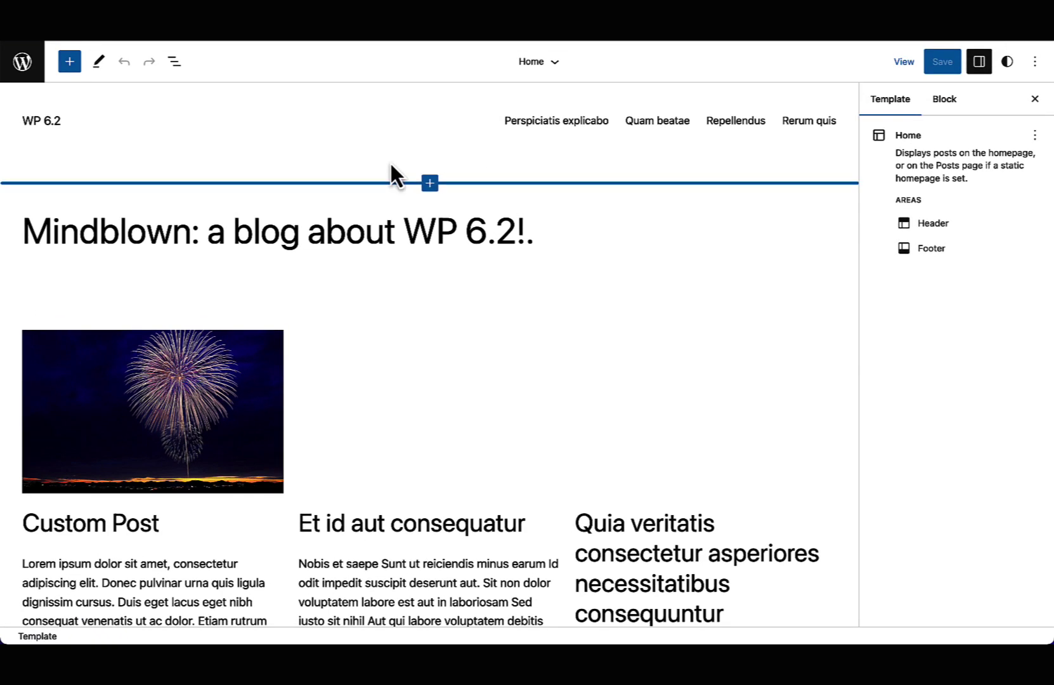
pyautogui.click(561, 124)
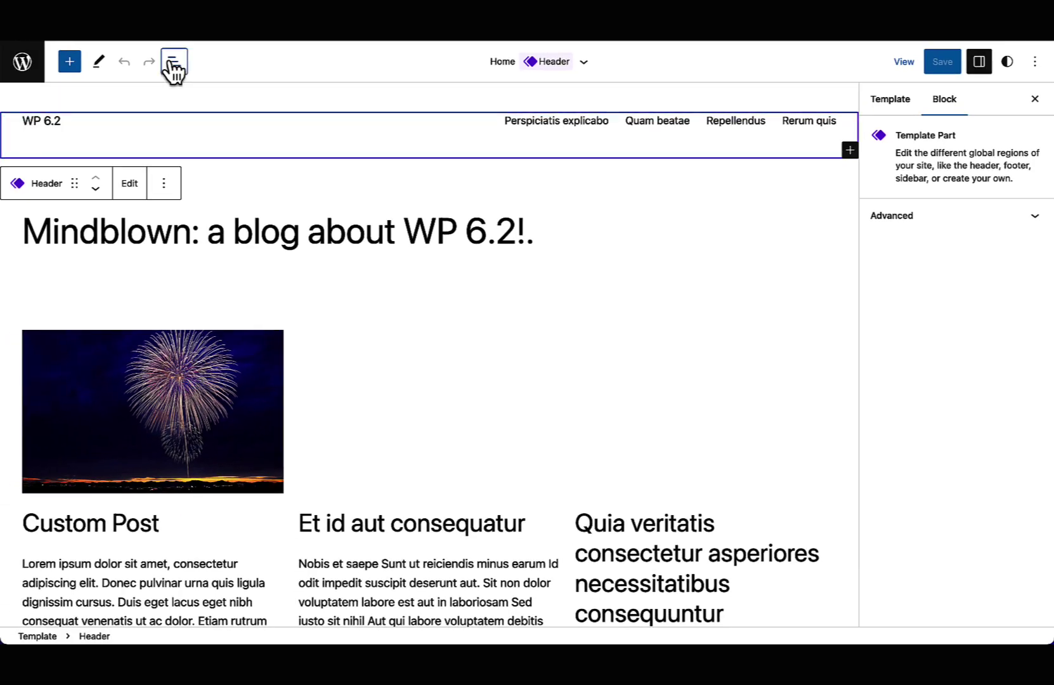
pyautogui.click(172, 67)
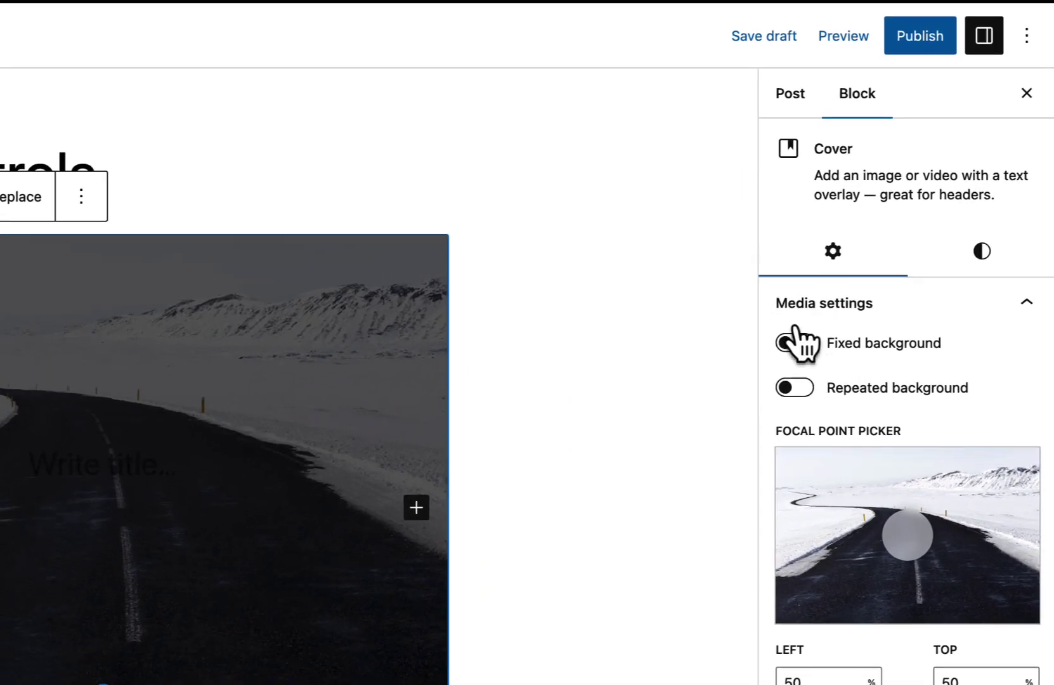
pyautogui.click(981, 253)
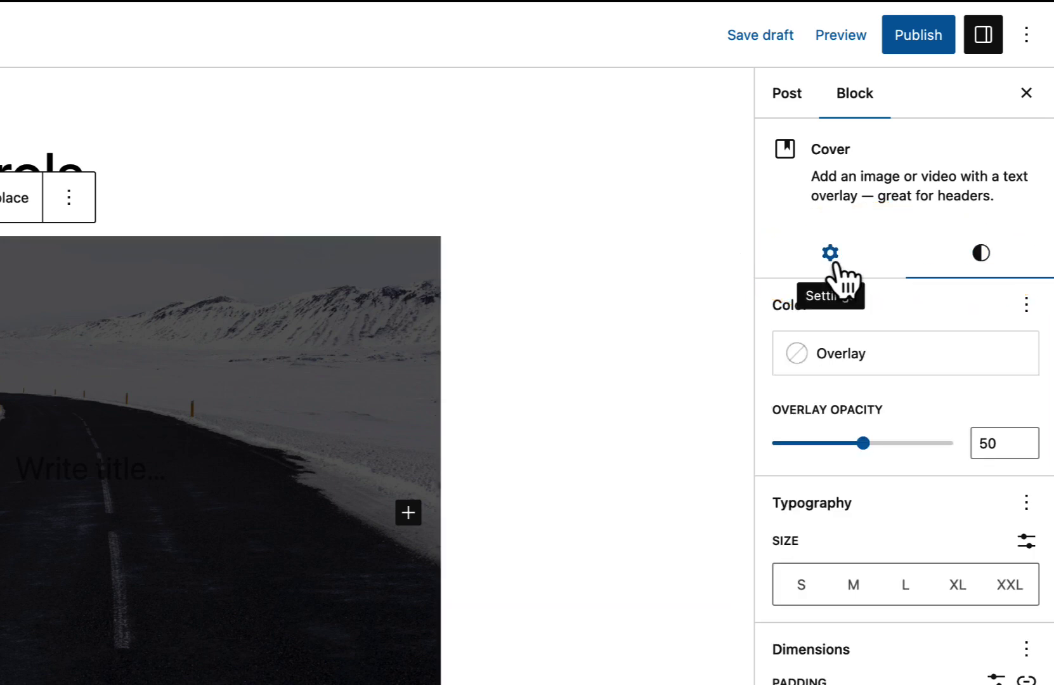
pyautogui.click(832, 259)
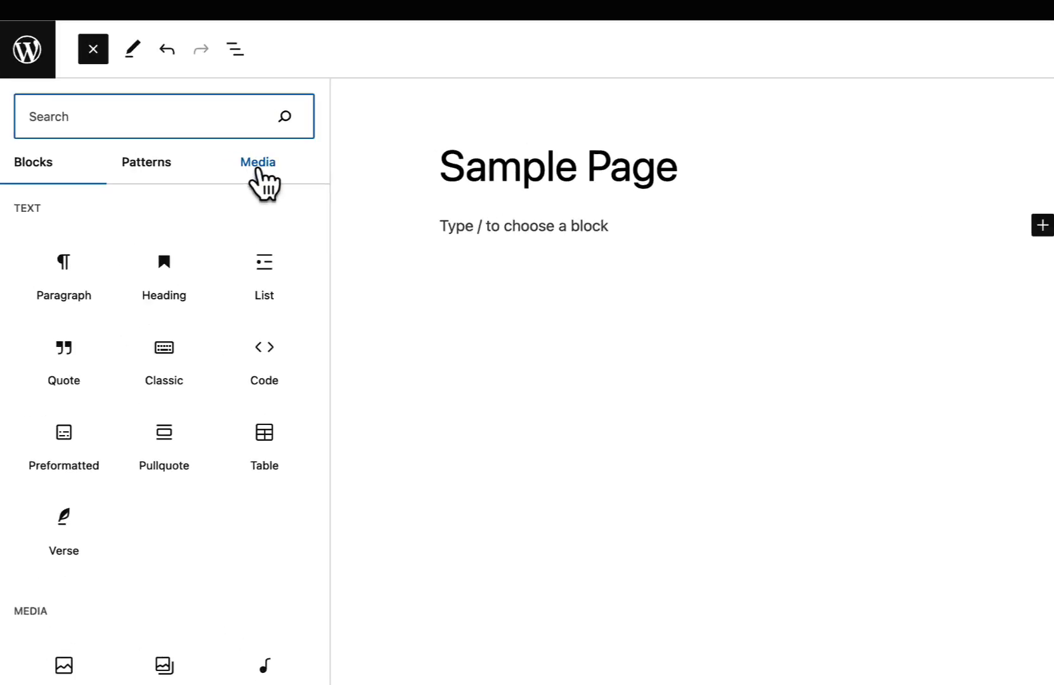
# Insert the Openverse 'Gray Cat' photo found by searching 'Cats', then show another post's block list
pyautogui.click(188, 144)
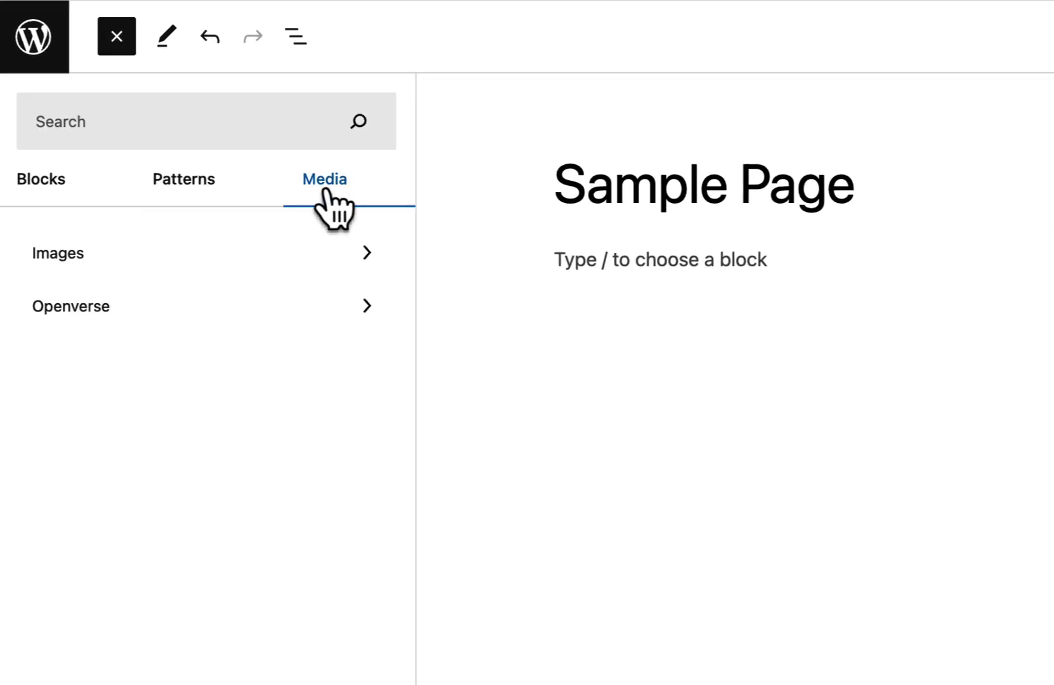
pyautogui.click(331, 253)
pyautogui.scroll(-6, 587, 520)
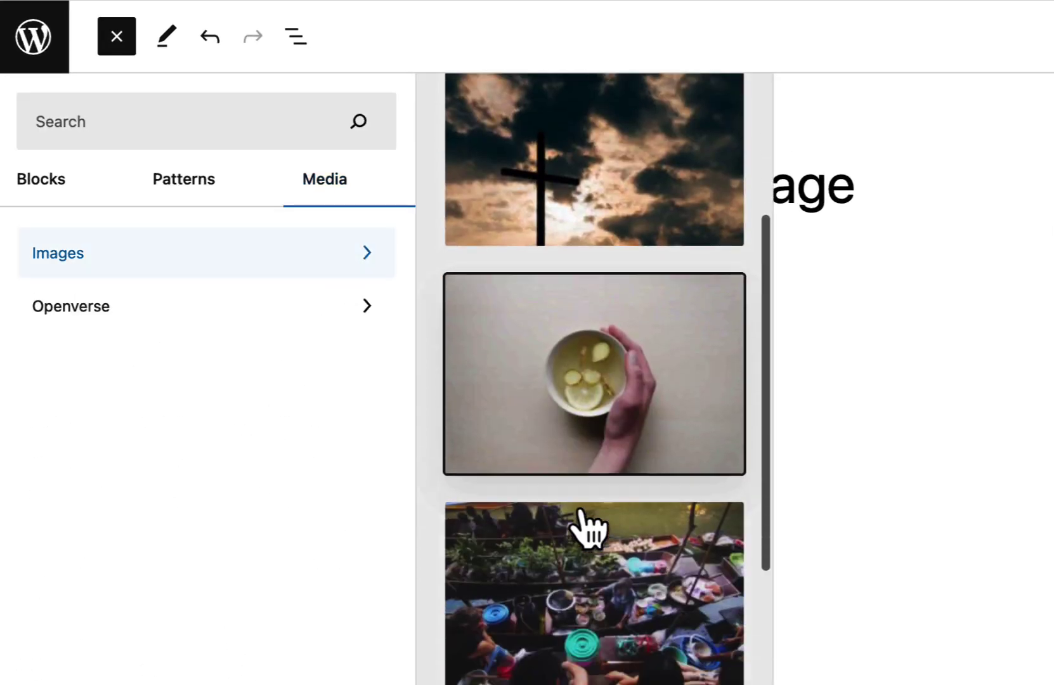
pyautogui.click(231, 308)
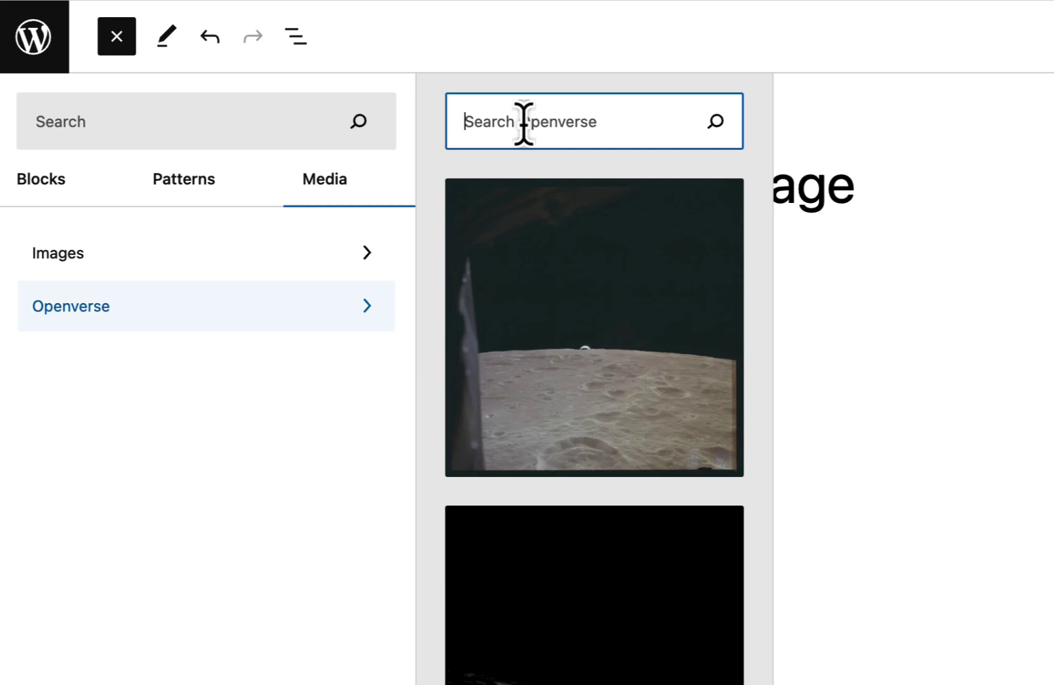
pyautogui.write('Cats')
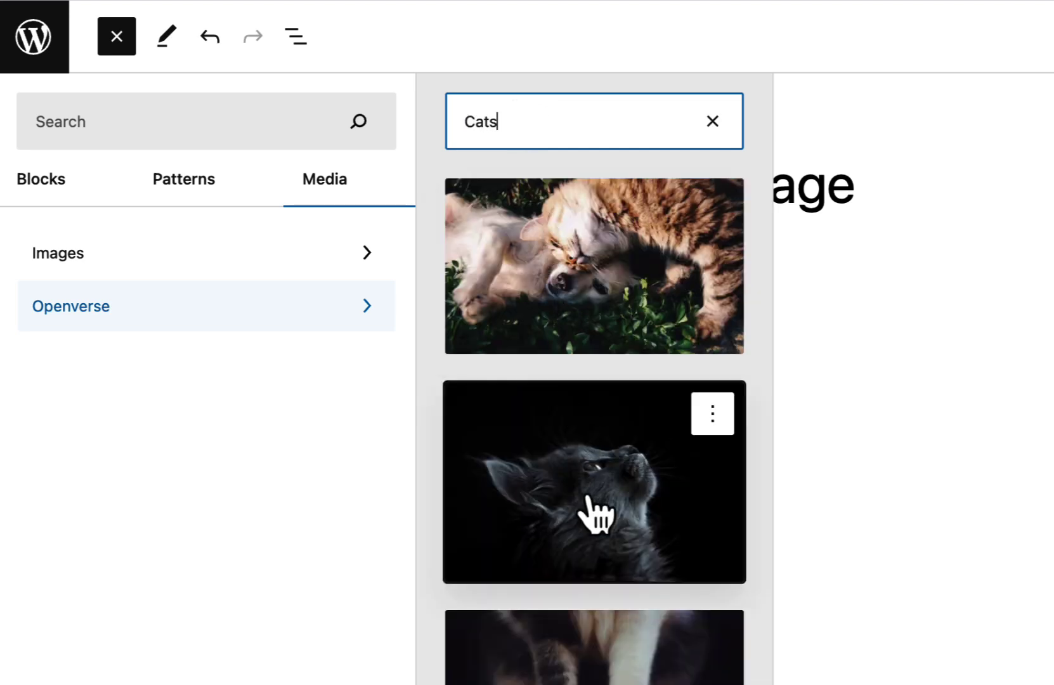
pyautogui.click(604, 513)
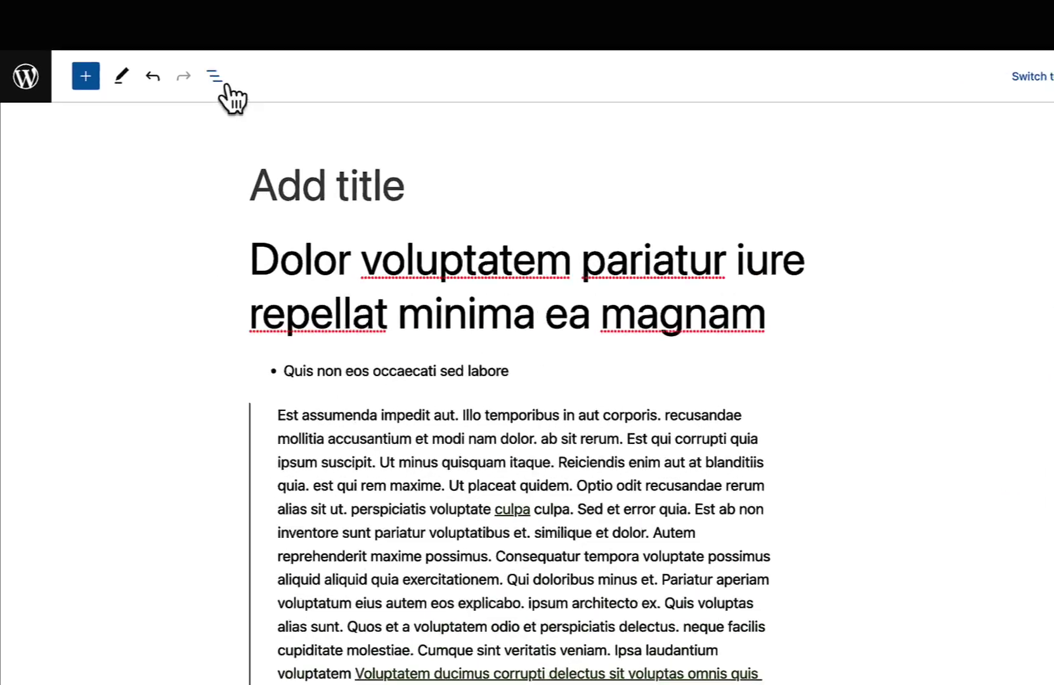
pyautogui.click(174, 62)
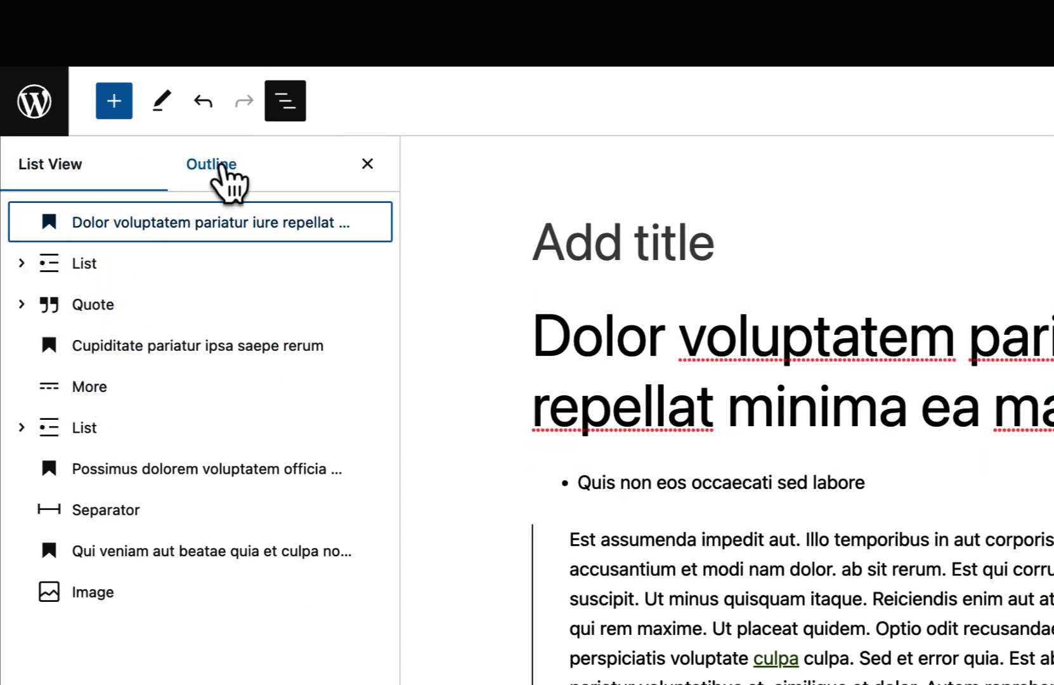
# Add a caption to the floating-market image and start typing 'I' beneath it
pyautogui.click(223, 171)
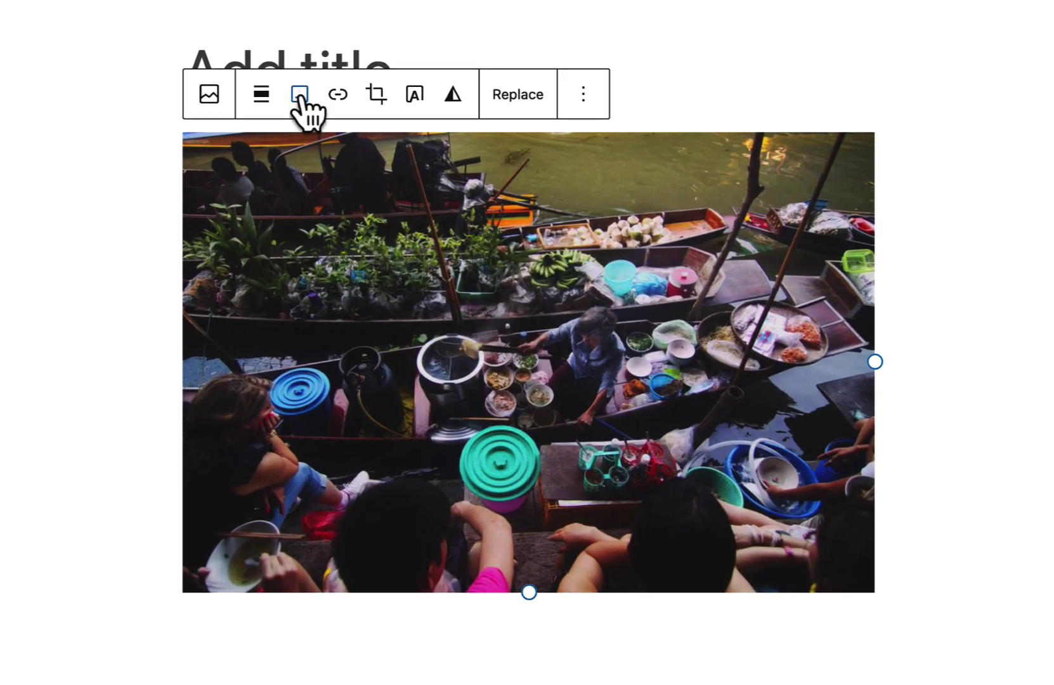
pyautogui.click(300, 95)
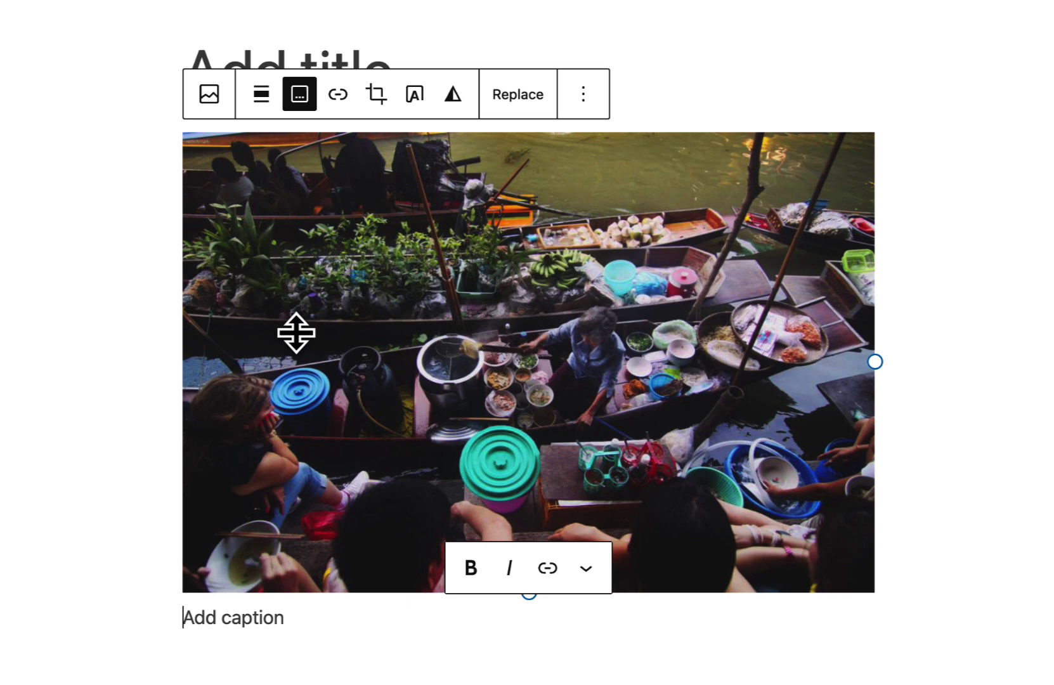
pyautogui.write('I')
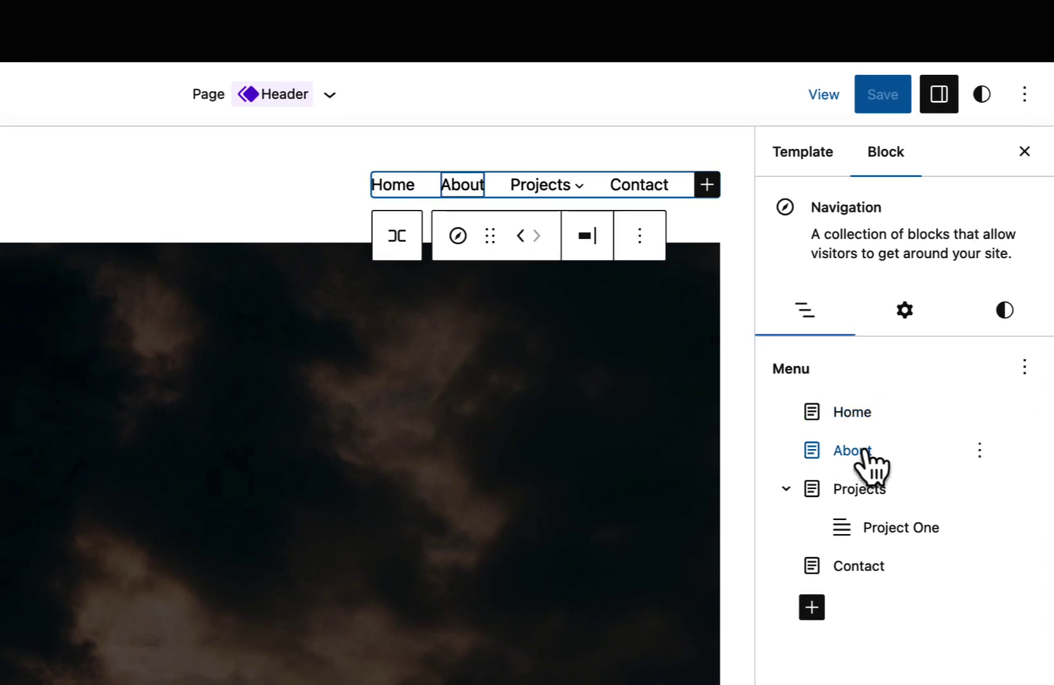
# Edit the About item's label to About Me, then add and remove a Custom Post submenu under Projects
pyautogui.click(860, 449)
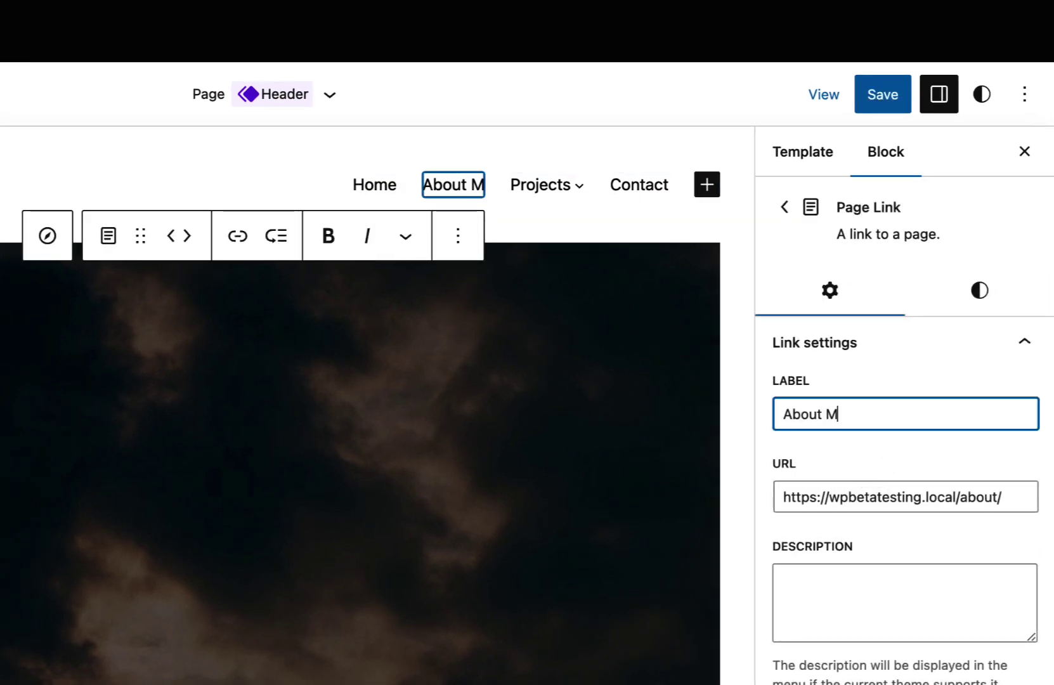
pyautogui.click(785, 206)
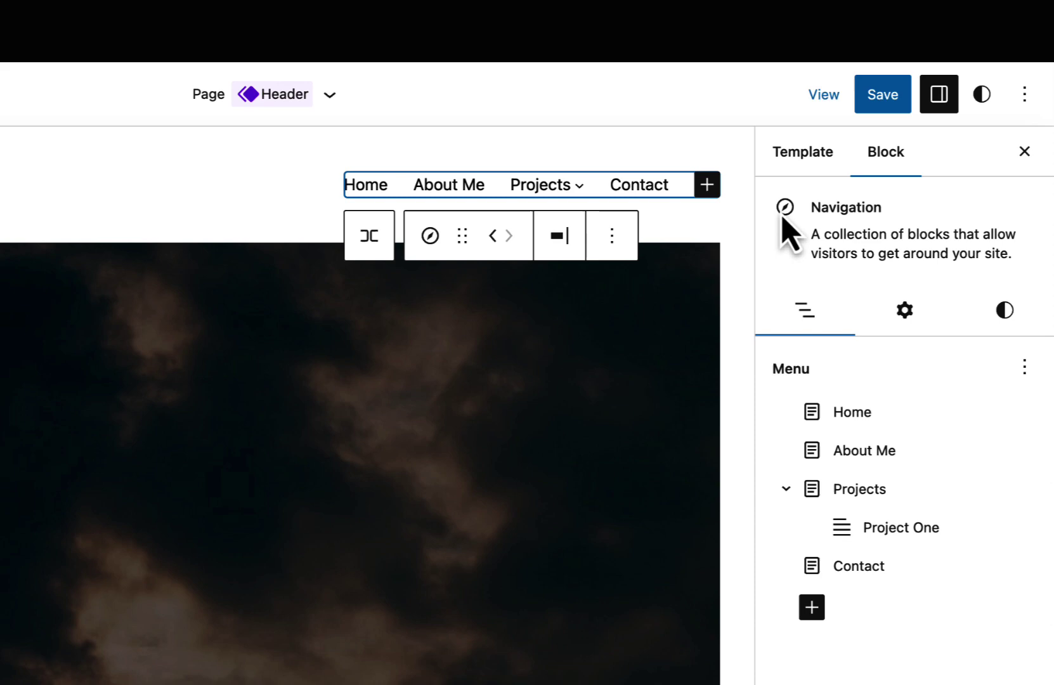
pyautogui.click(981, 491)
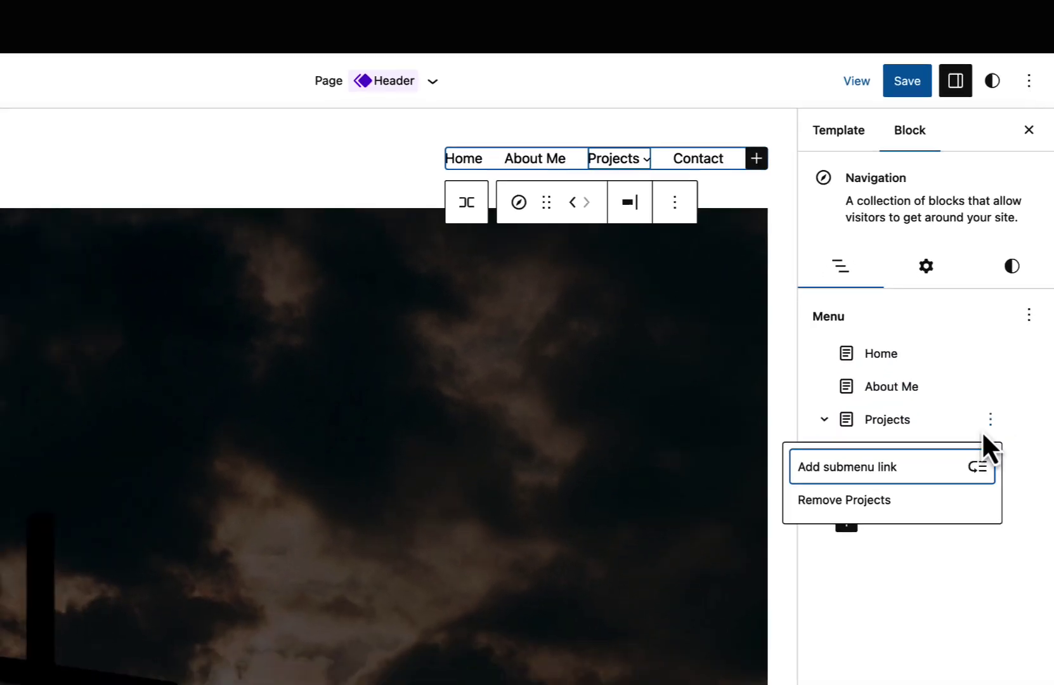
pyautogui.click(929, 544)
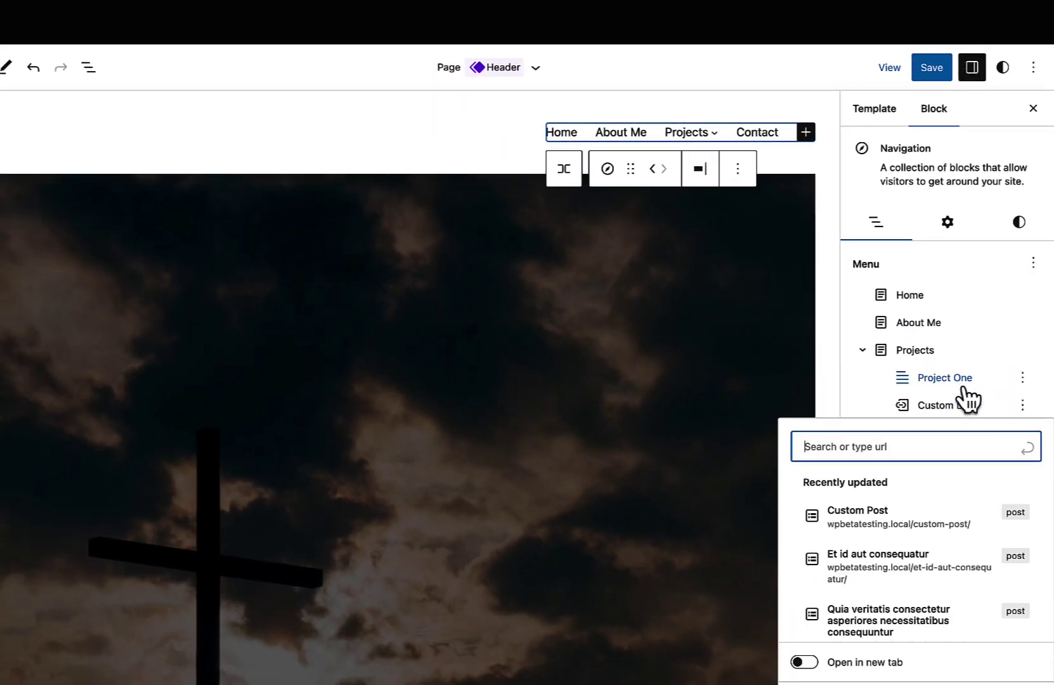
pyautogui.click(898, 515)
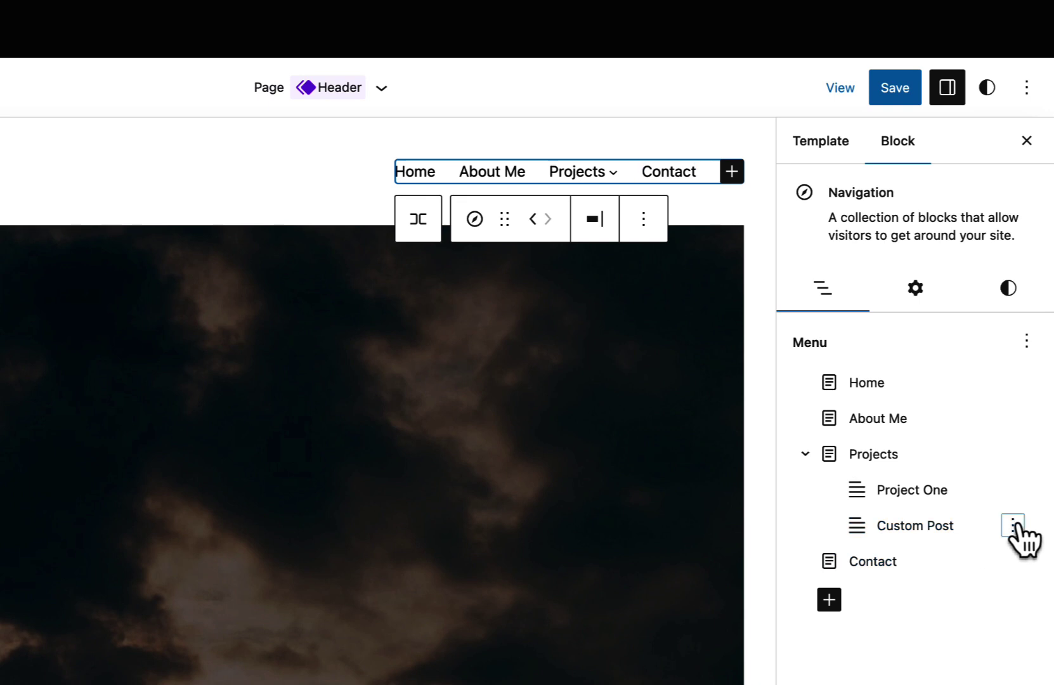
pyautogui.click(1013, 525)
pyautogui.click(932, 612)
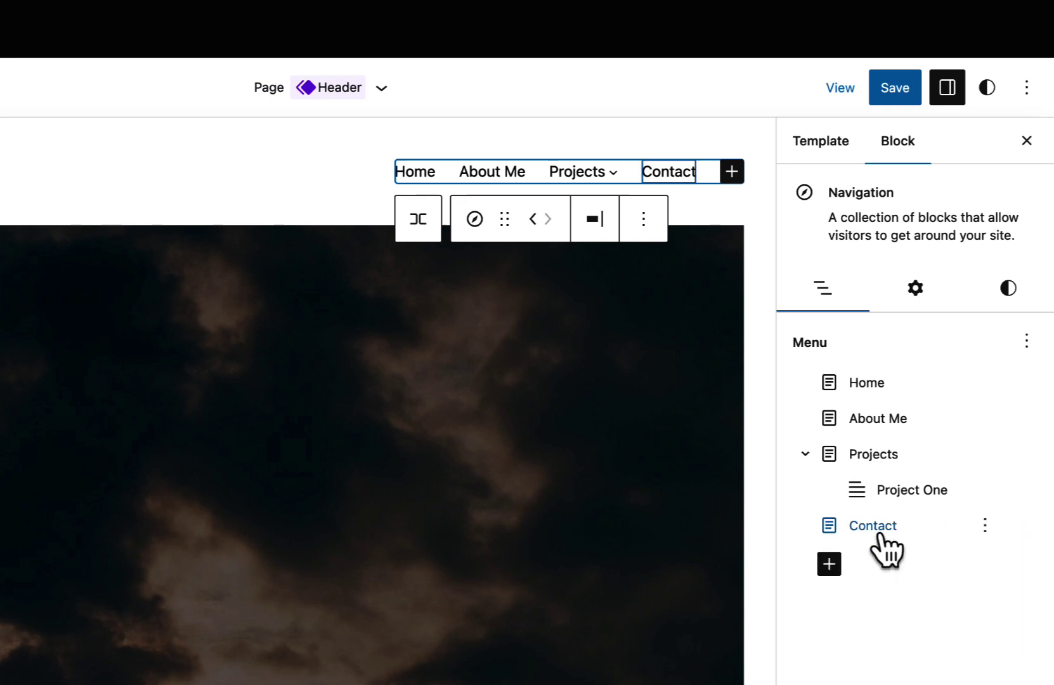
# Move Contact above Projects and add an About page link at the menu's end
pyautogui.moveTo(878, 534); pyautogui.dragTo(878, 444)
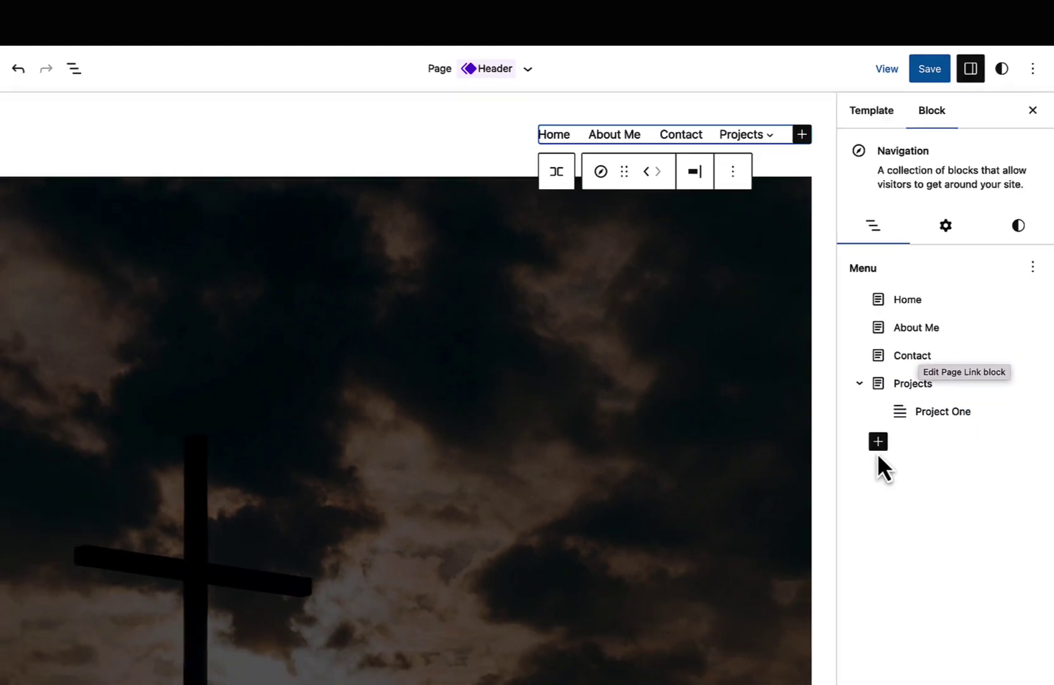
pyautogui.click(829, 563)
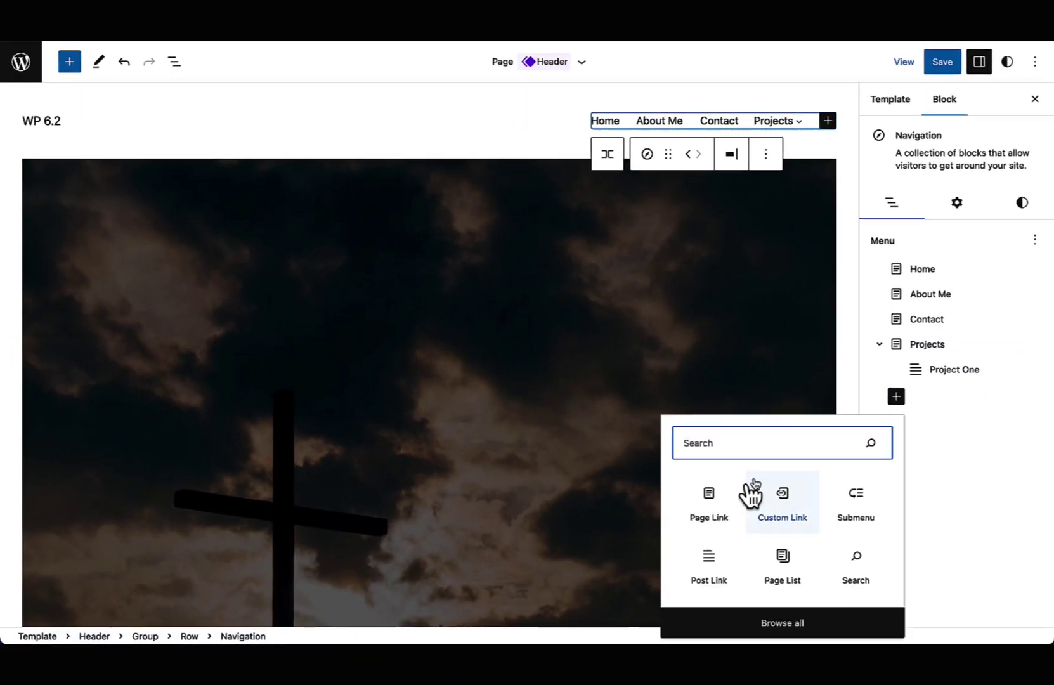
pyautogui.click(707, 500)
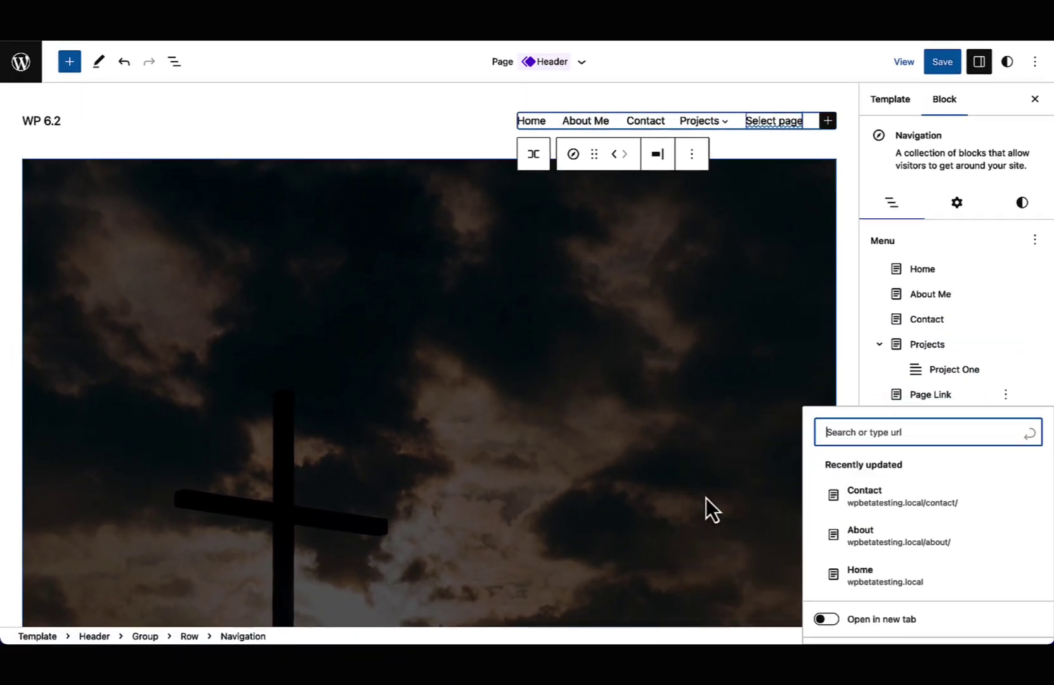
pyautogui.click(880, 539)
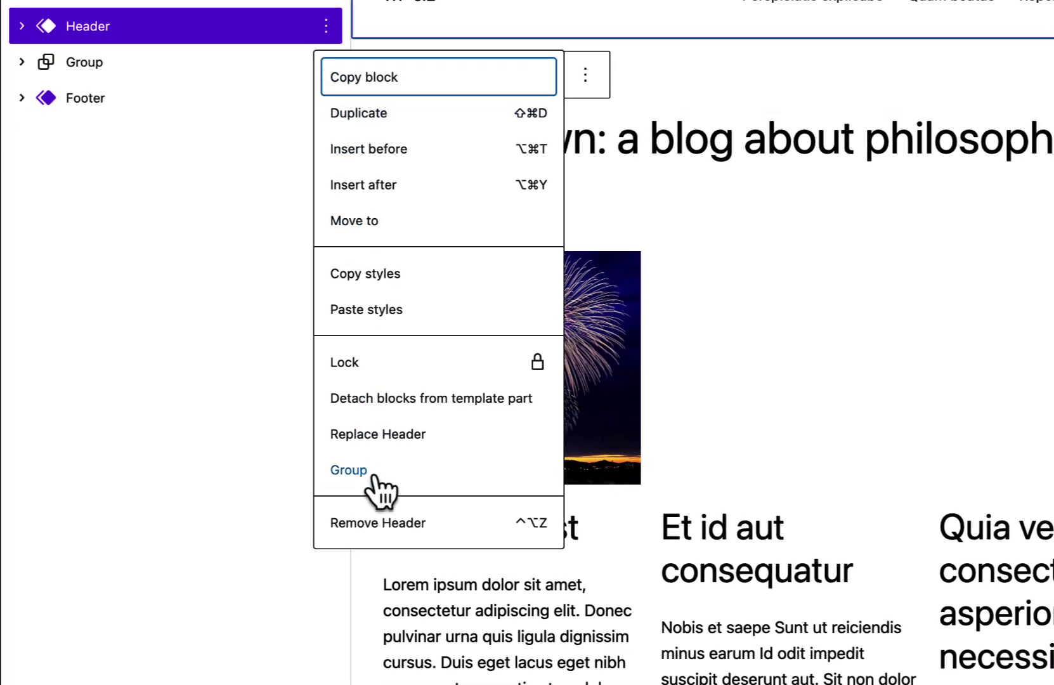
# Wrap the Header in a Group and set its position to Sticky
pyautogui.click(373, 476)
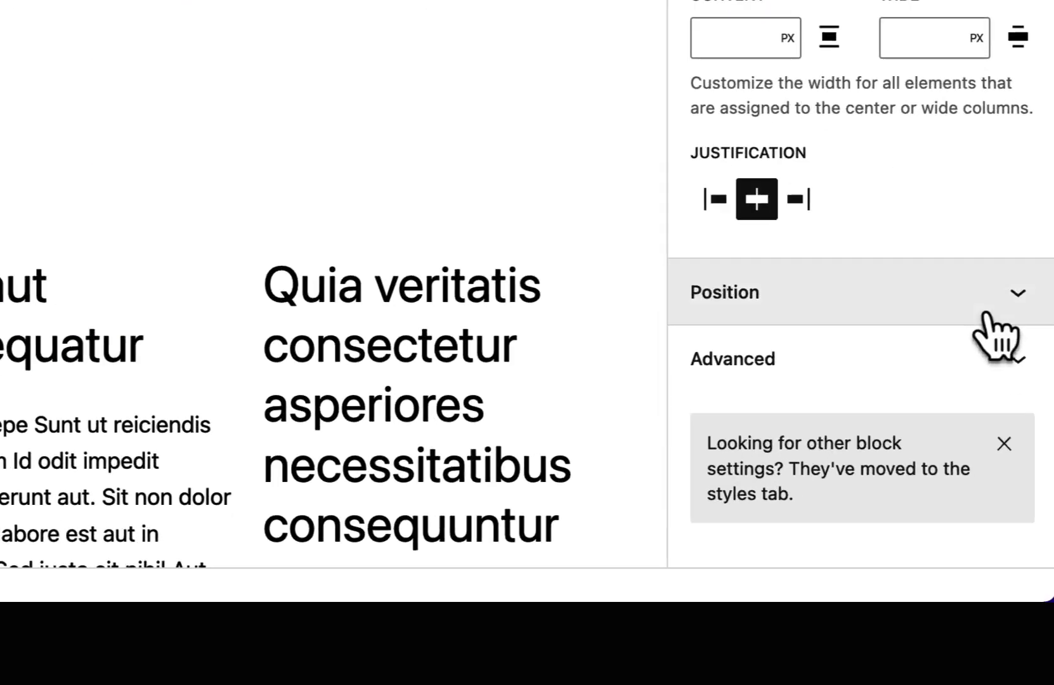
pyautogui.click(1030, 489)
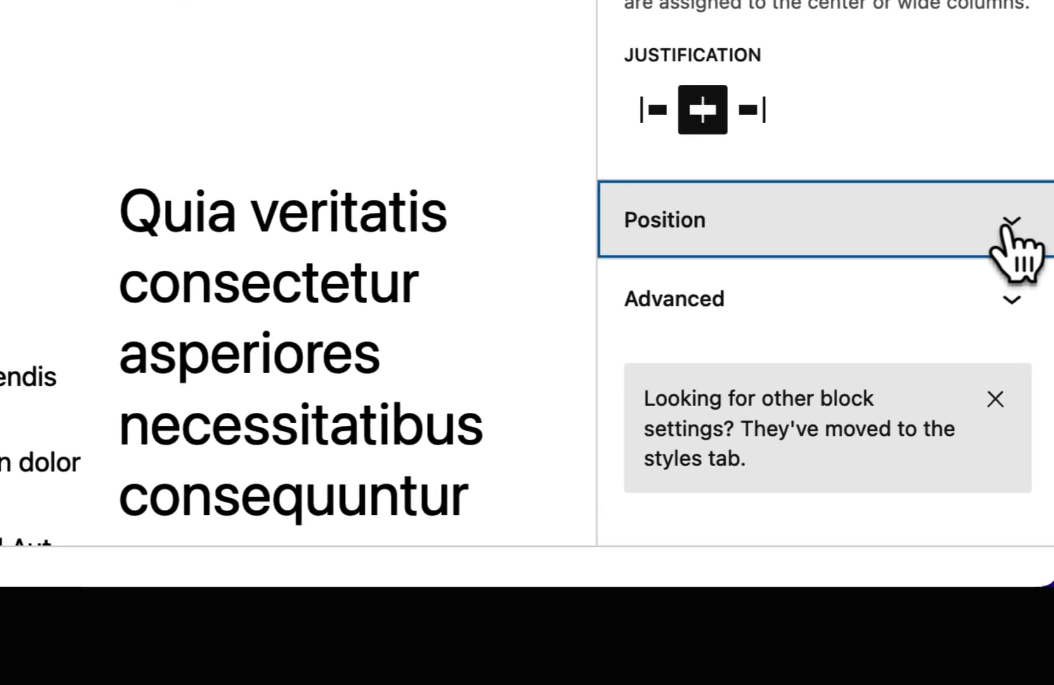
pyautogui.click(853, 298)
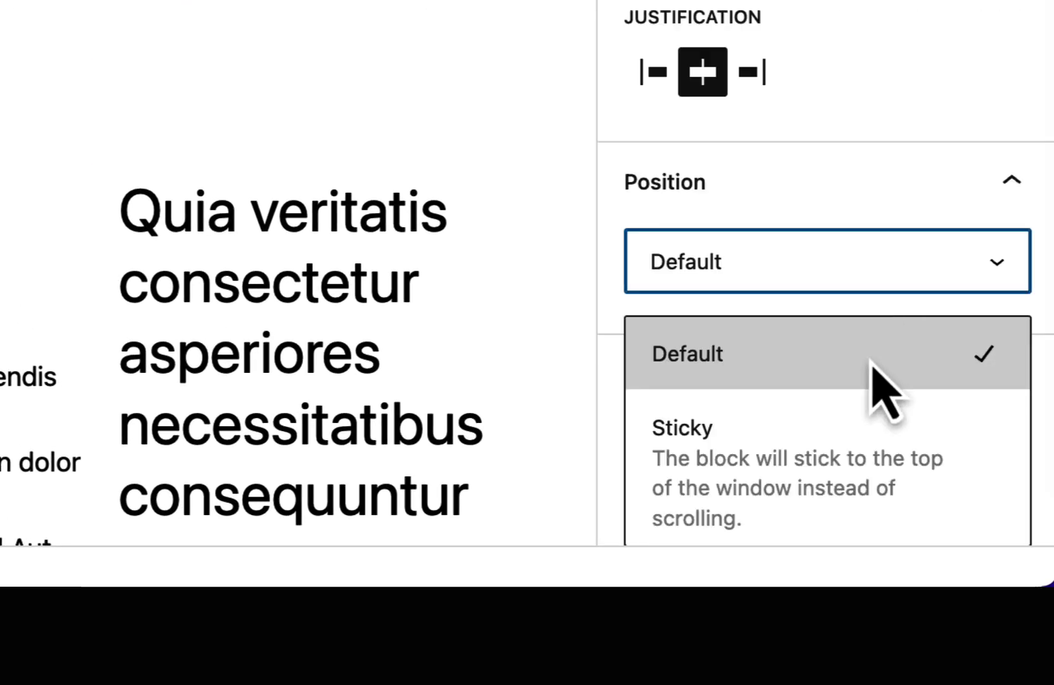
pyautogui.click(782, 514)
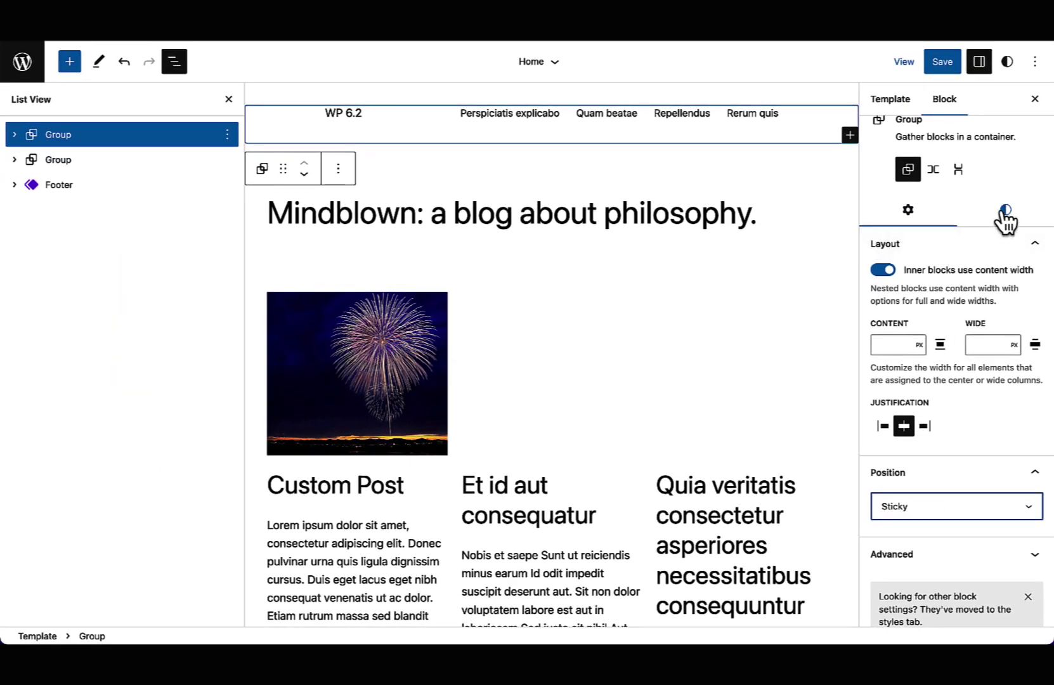
# Give the sticky header group an orange background and scroll to confirm it stays on top
pyautogui.click(1005, 216)
pyautogui.click(914, 319)
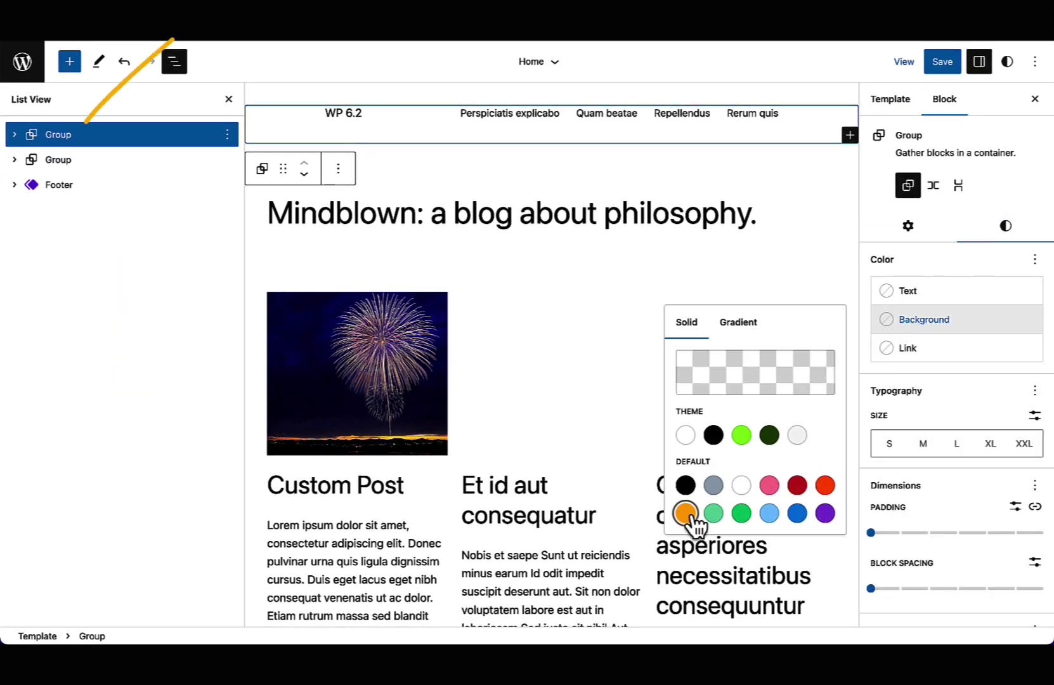
pyautogui.click(685, 513)
pyautogui.click(506, 235)
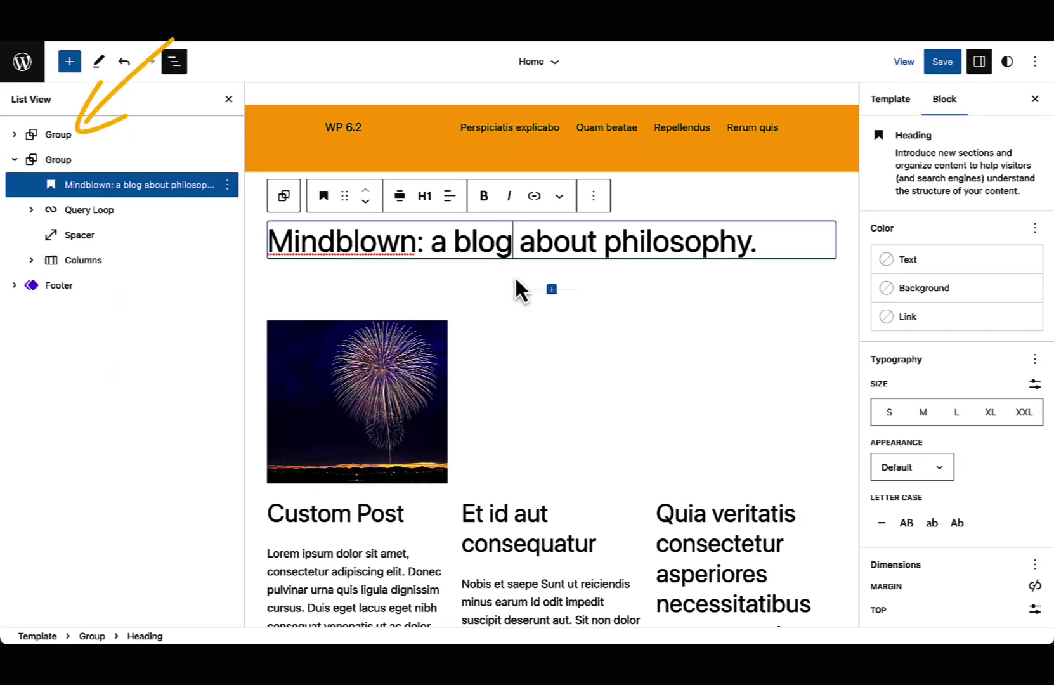
pyautogui.scroll(-1, 549, 332)
pyautogui.scroll(-5, 549, 332)
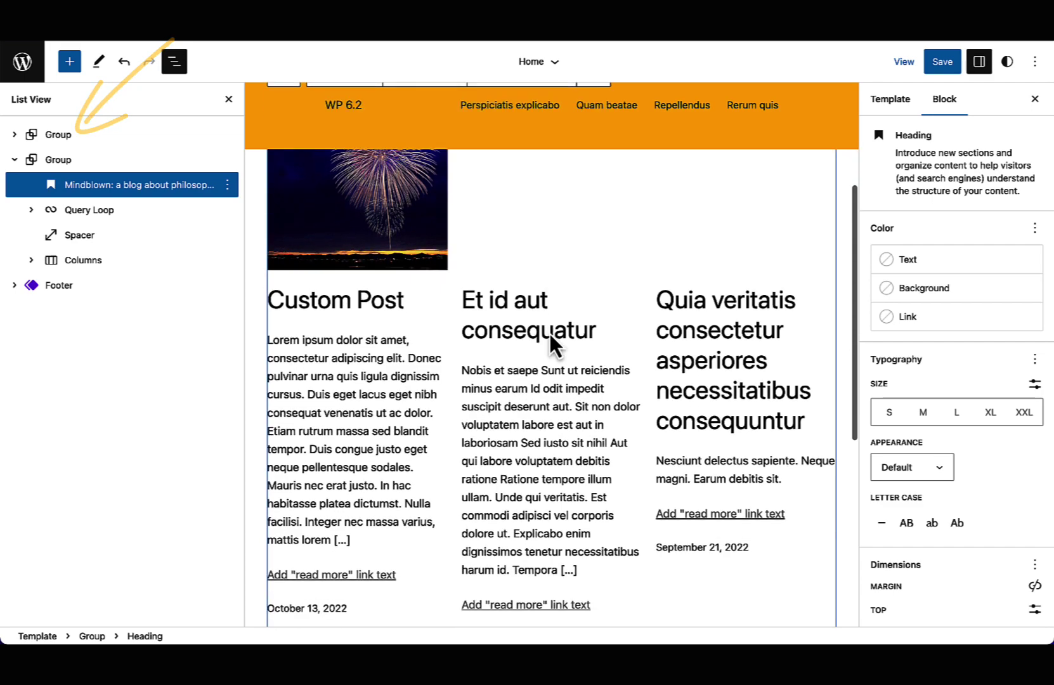
pyautogui.scroll(-3, 549, 331)
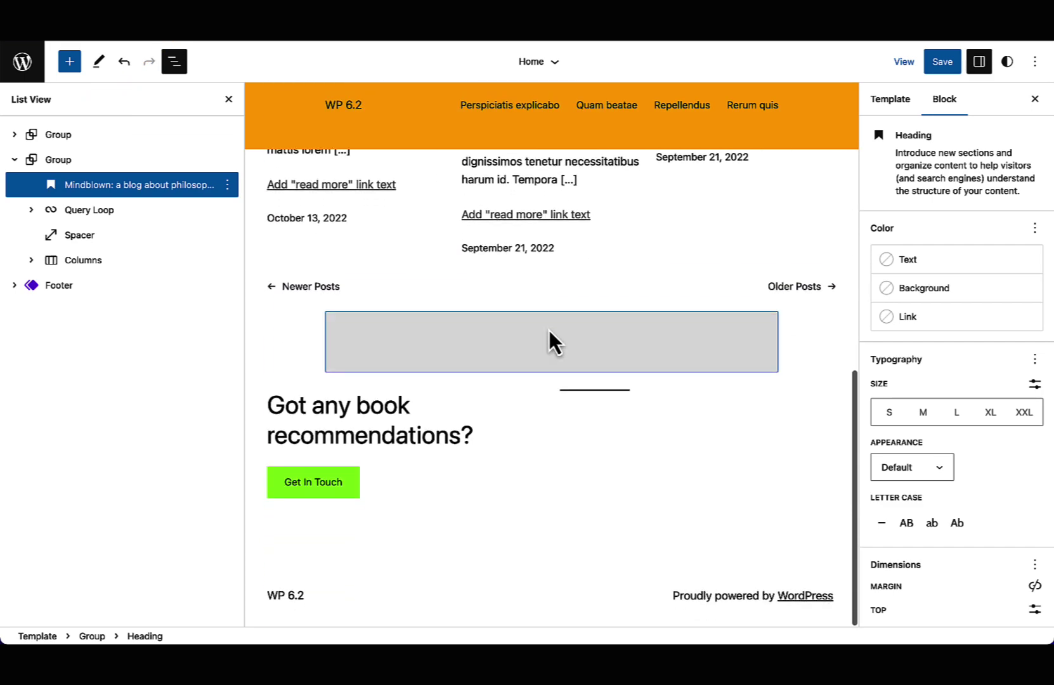
pyautogui.scroll(6, 549, 330)
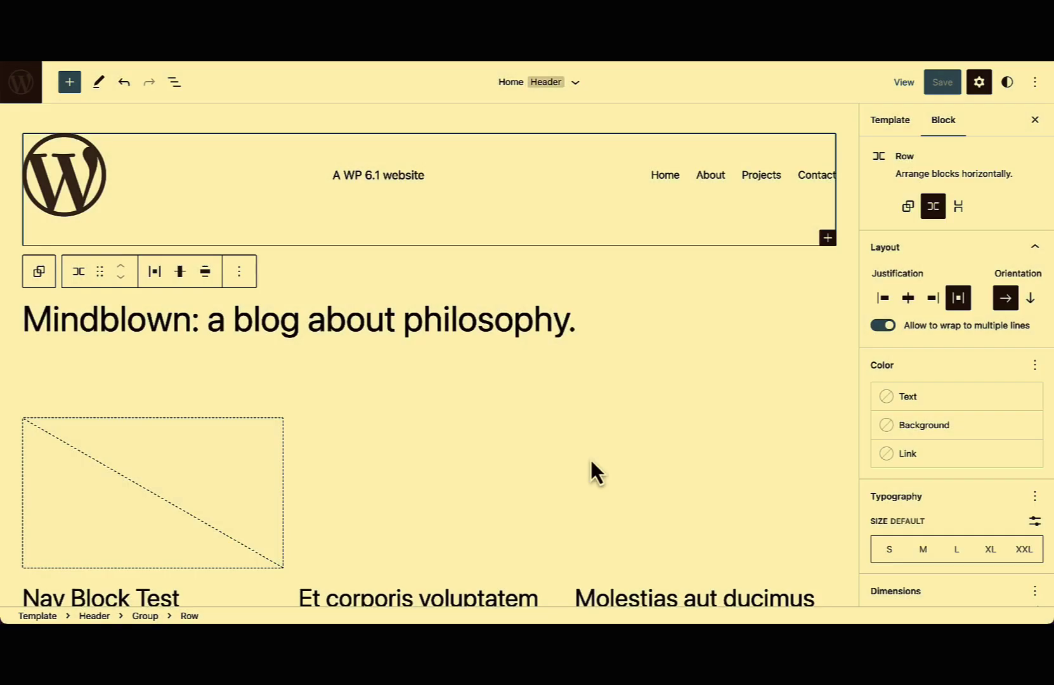
# Set the site tagline's width to Fill after trying Fixed, and align its text right
pyautogui.click(366, 176)
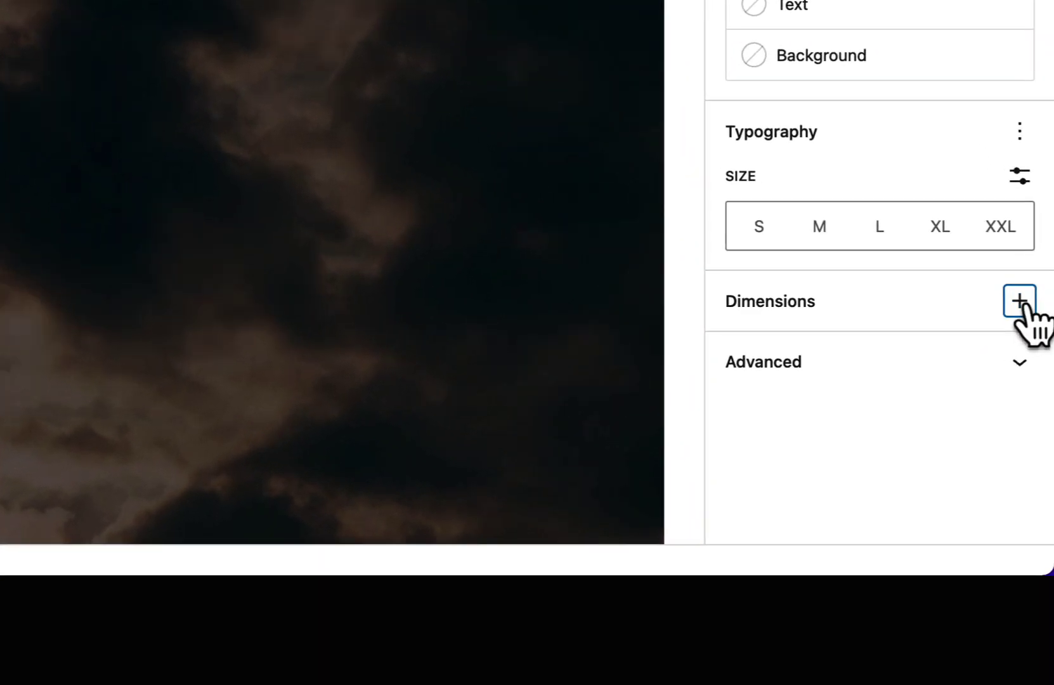
pyautogui.click(1019, 302)
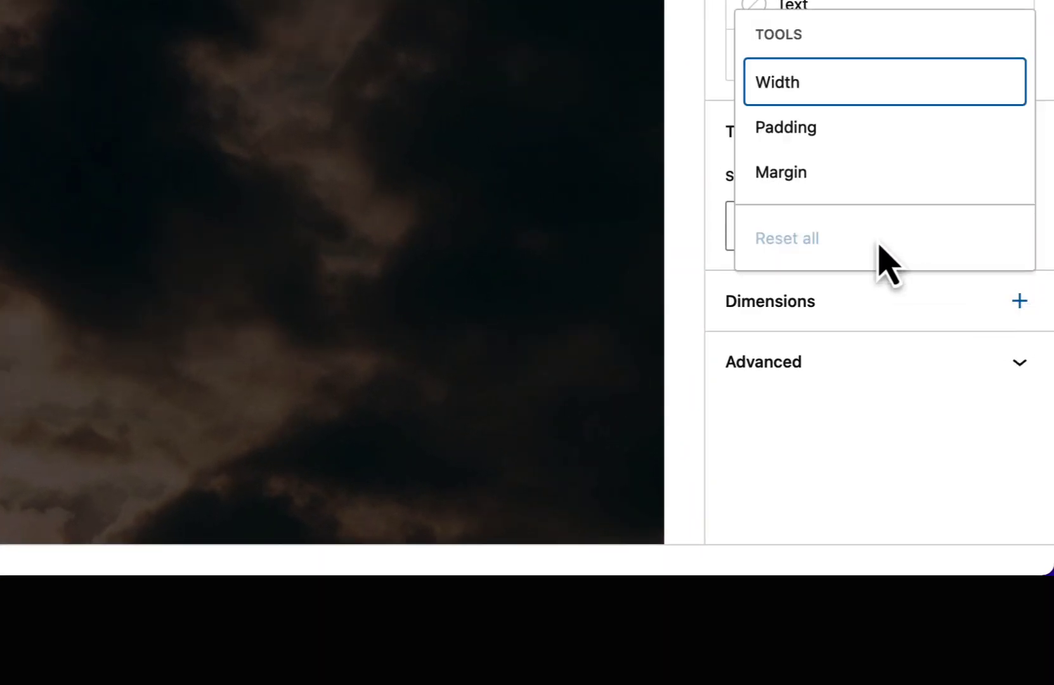
pyautogui.click(807, 95)
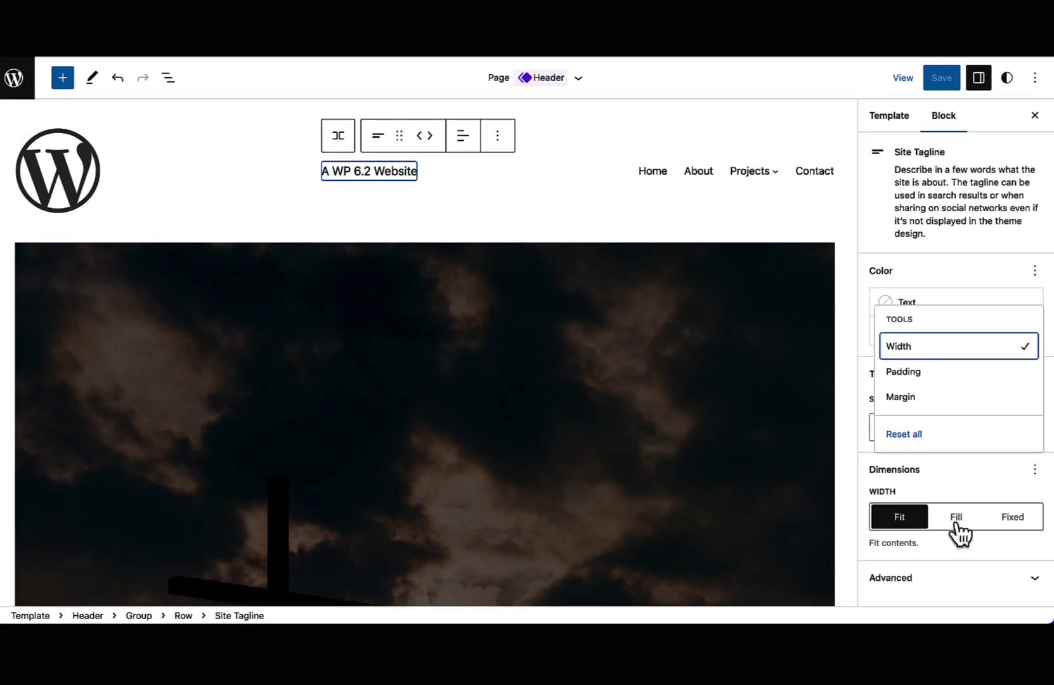
pyautogui.click(955, 526)
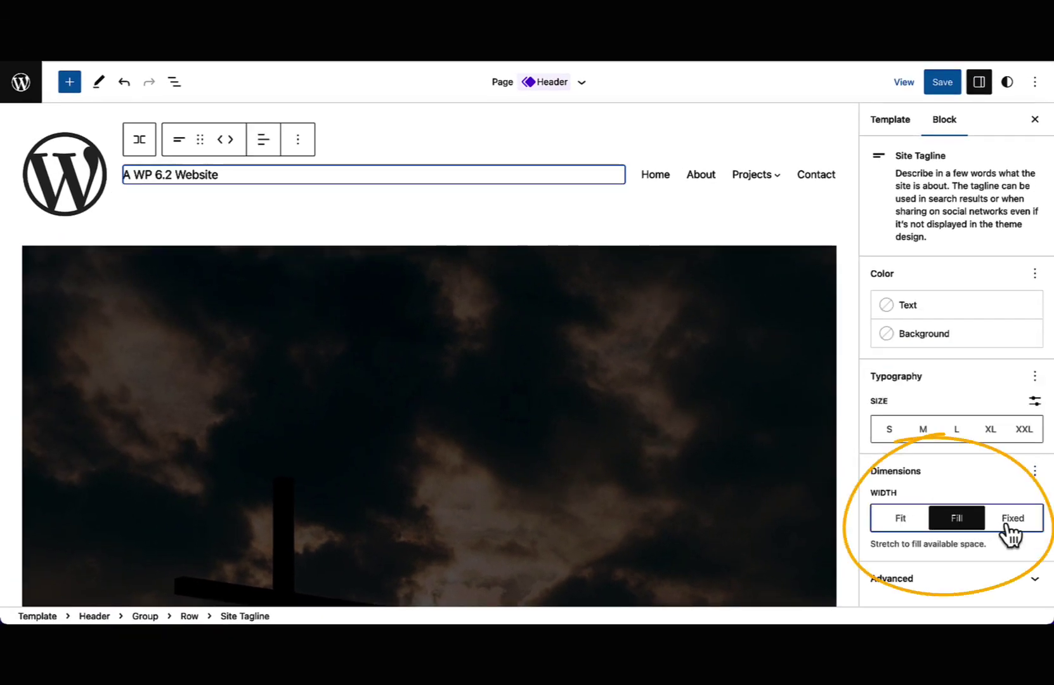
pyautogui.click(1011, 518)
pyautogui.click(955, 520)
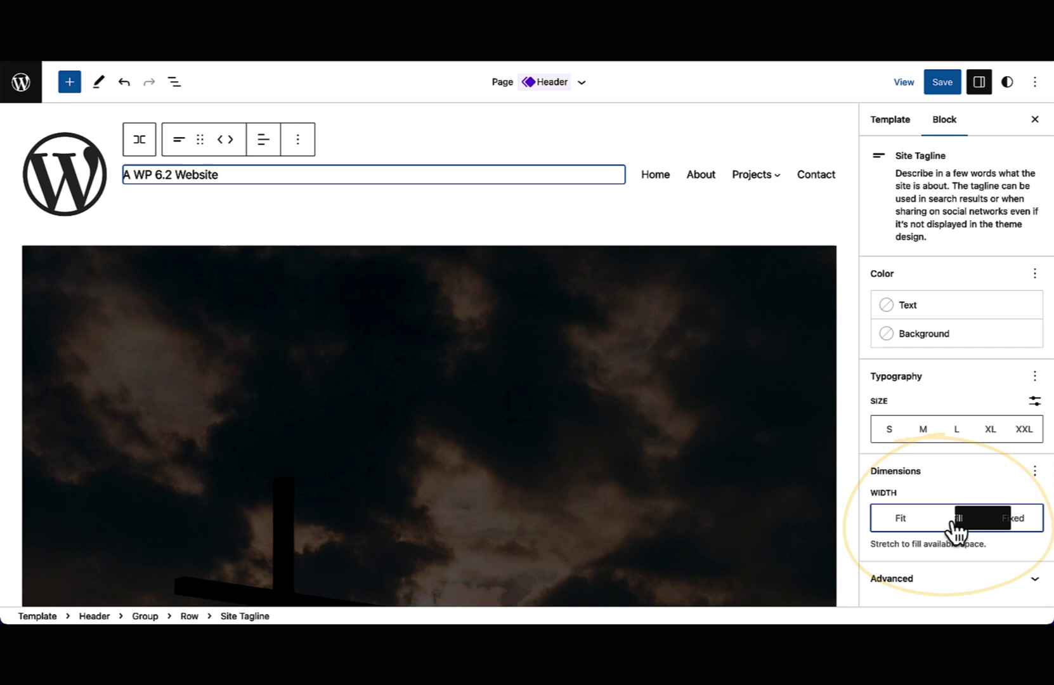
pyautogui.click(272, 146)
pyautogui.click(319, 240)
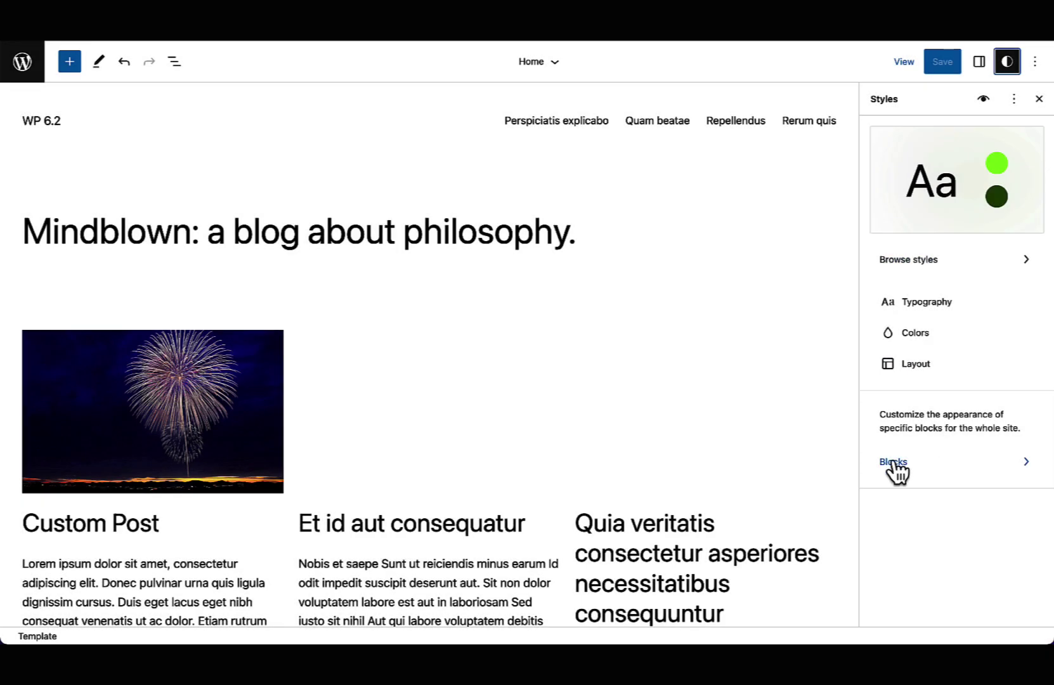
# Set the site-wide Button background to orange, then change it back to green
pyautogui.click(896, 469)
pyautogui.click(904, 515)
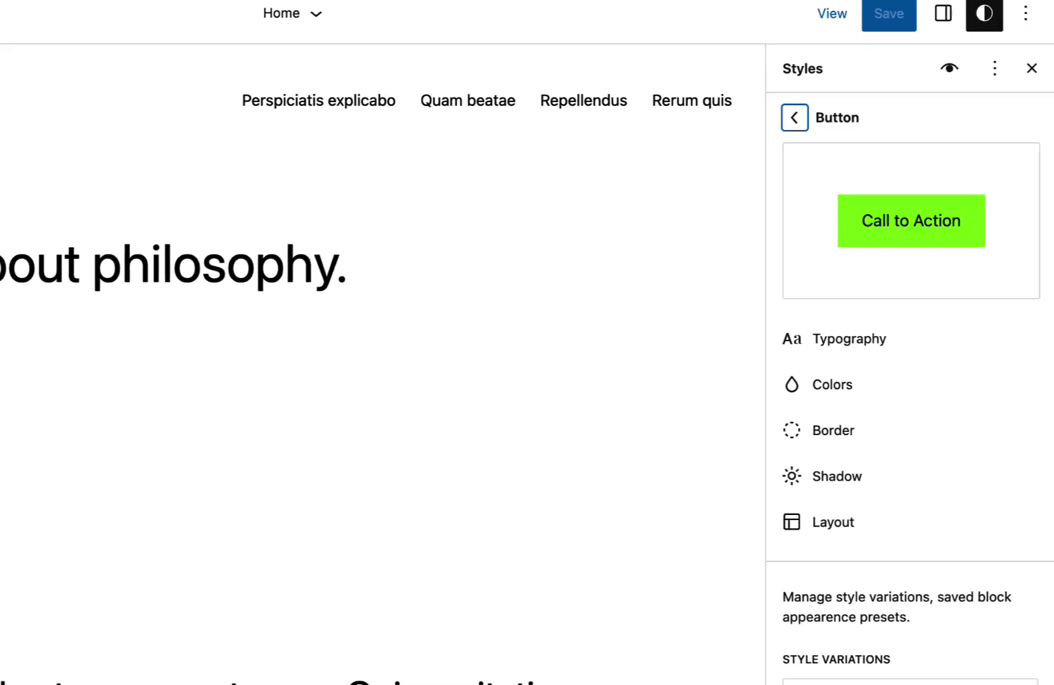
pyautogui.click(832, 384)
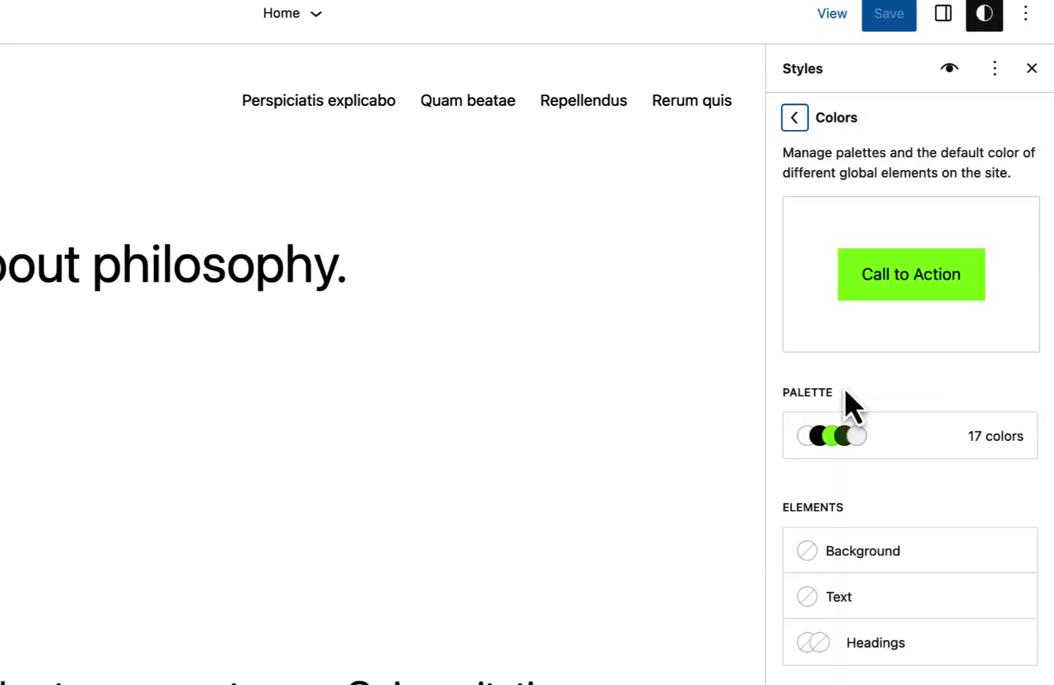
pyautogui.click(889, 546)
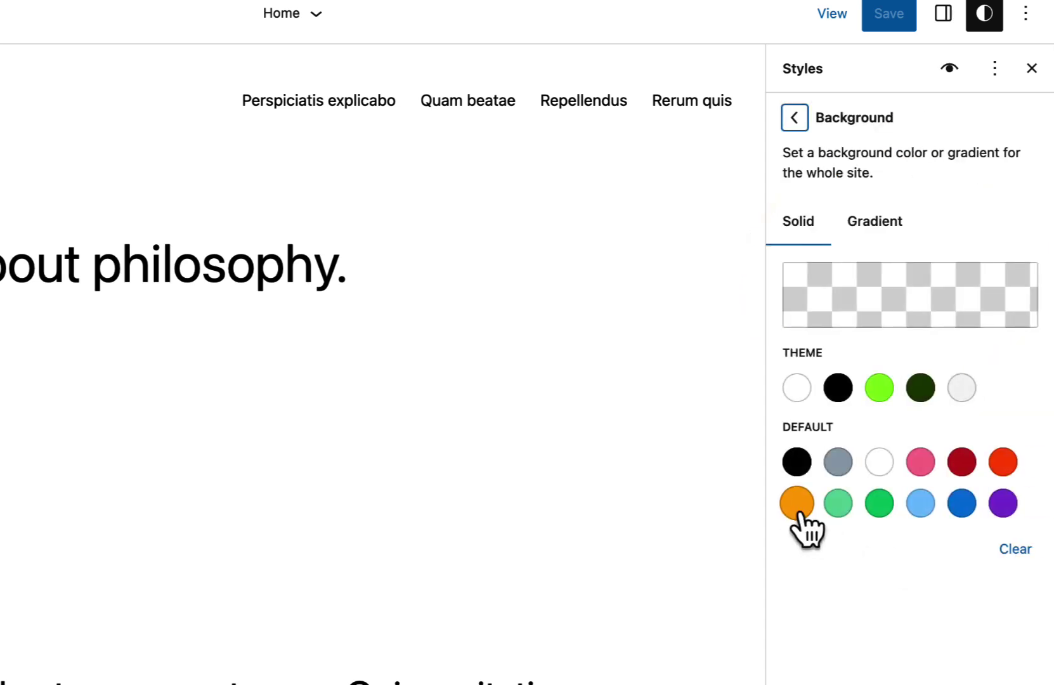
pyautogui.click(796, 503)
pyautogui.click(794, 118)
pyautogui.click(875, 549)
pyautogui.click(879, 503)
pyautogui.click(795, 118)
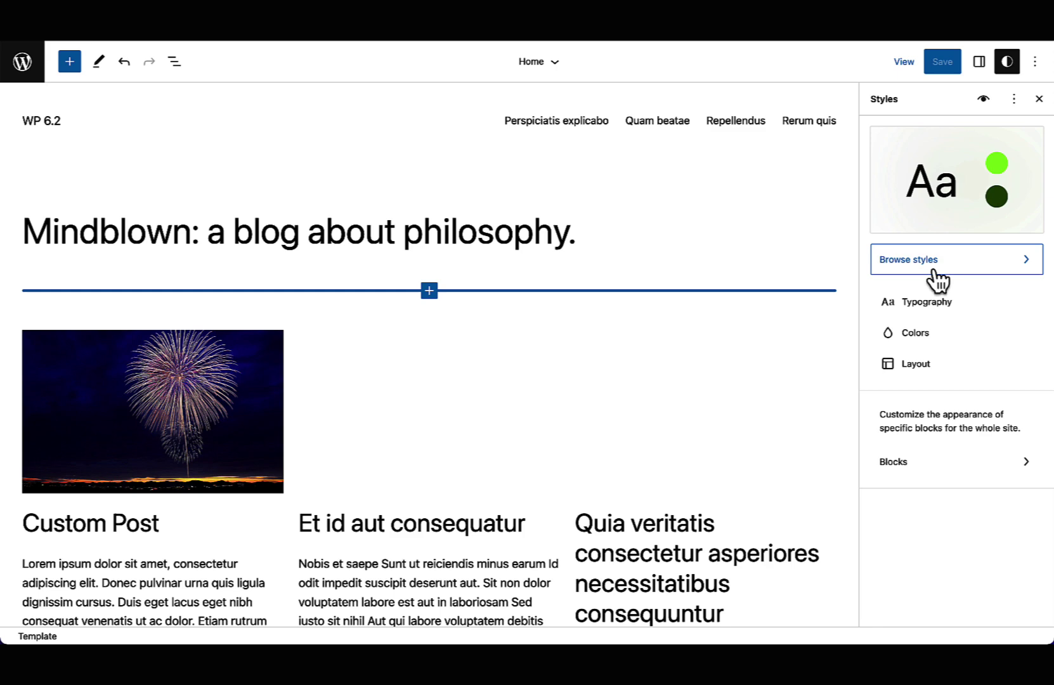
# Cycle through the Block out, Canary, Electric and Grapes style variations, ending on Grapes
pyautogui.click(934, 268)
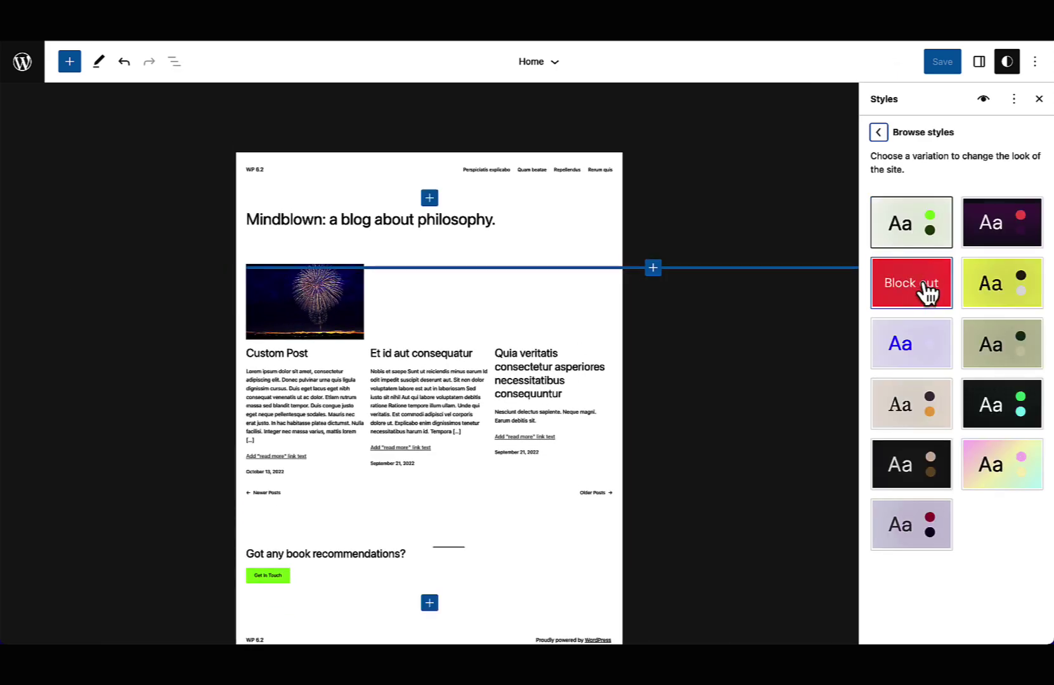
pyautogui.click(930, 290)
pyautogui.click(1000, 298)
pyautogui.click(894, 363)
pyautogui.click(1014, 359)
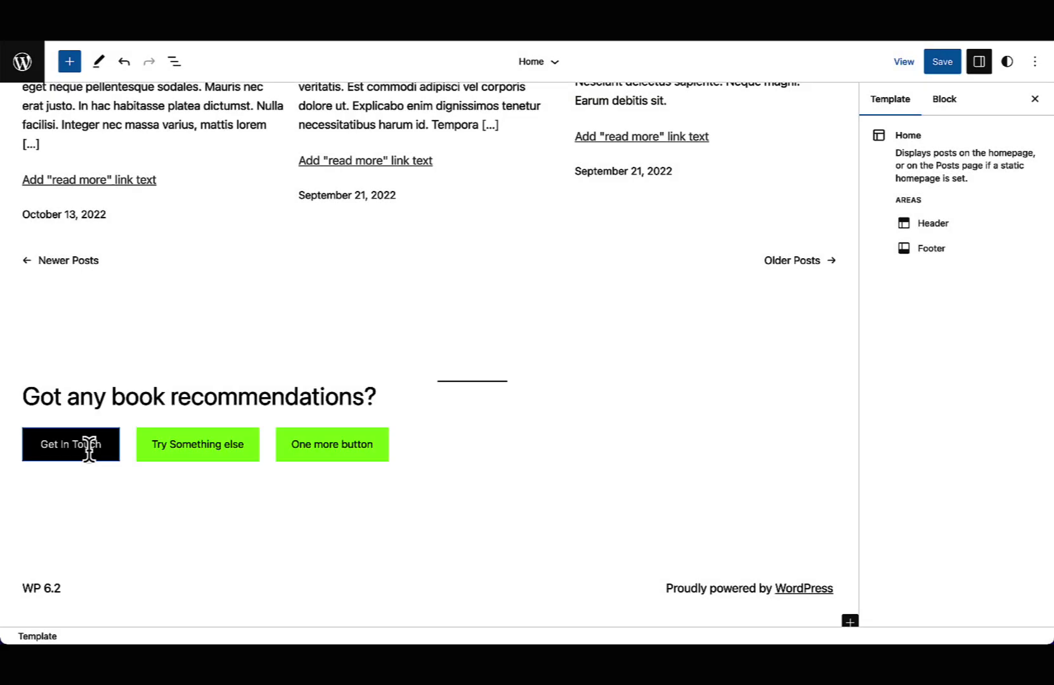
# Give the Get In Touch button a blue background and white text, and apply it globally
pyautogui.click(87, 446)
pyautogui.click(1006, 203)
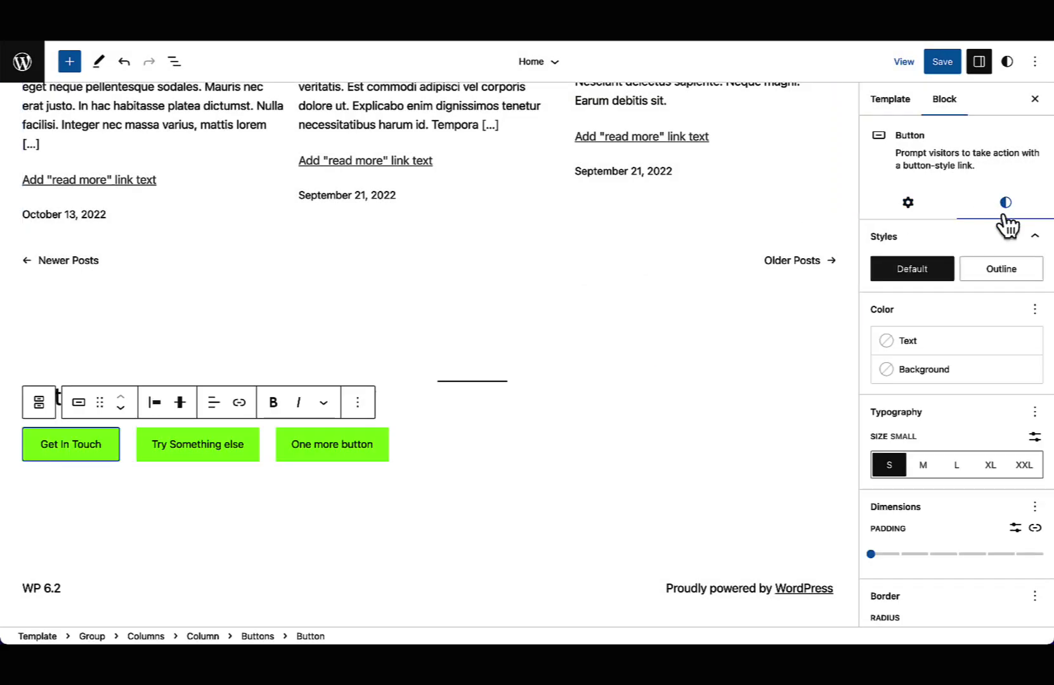
pyautogui.click(932, 370)
pyautogui.click(875, 563)
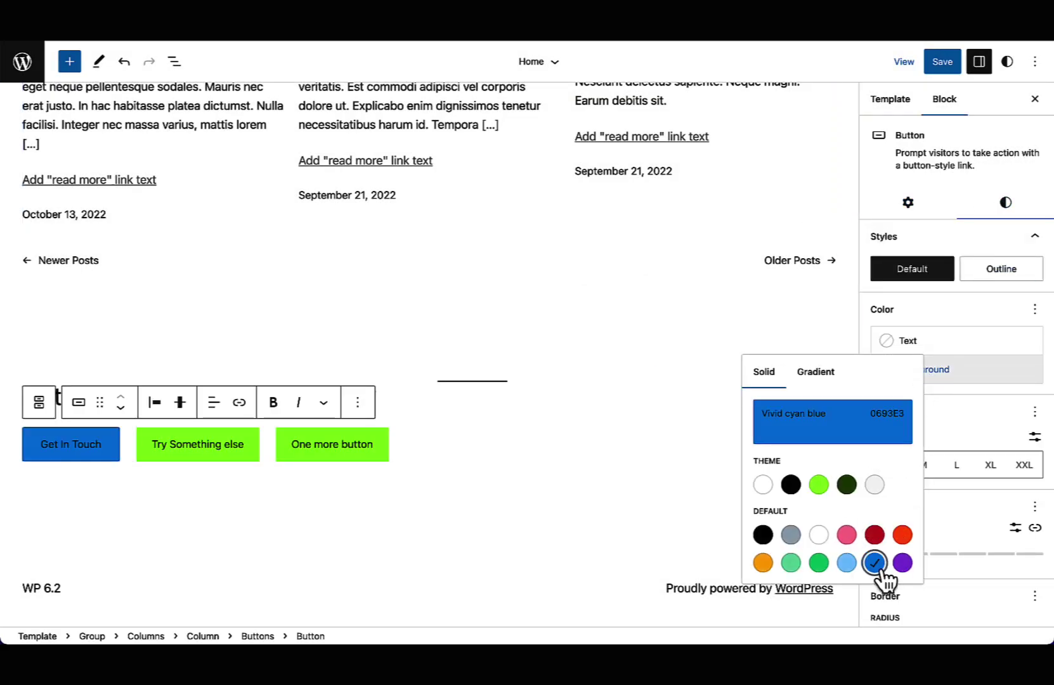
pyautogui.click(959, 343)
pyautogui.click(685, 422)
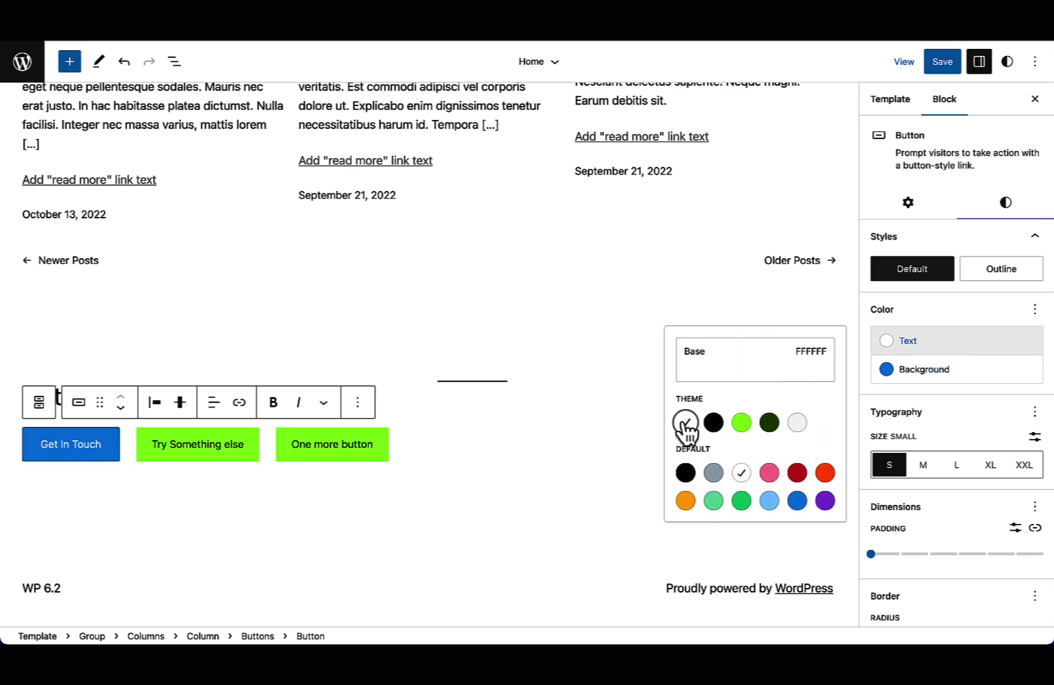
pyautogui.click(907, 204)
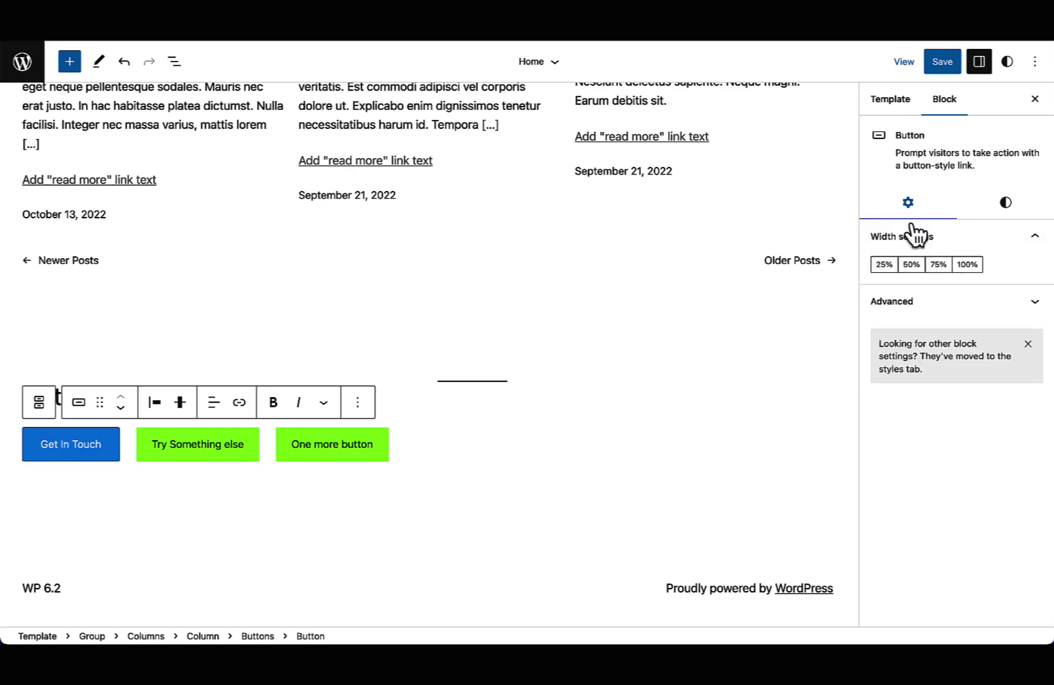
pyautogui.click(1012, 304)
pyautogui.scroll(-4, 899, 479)
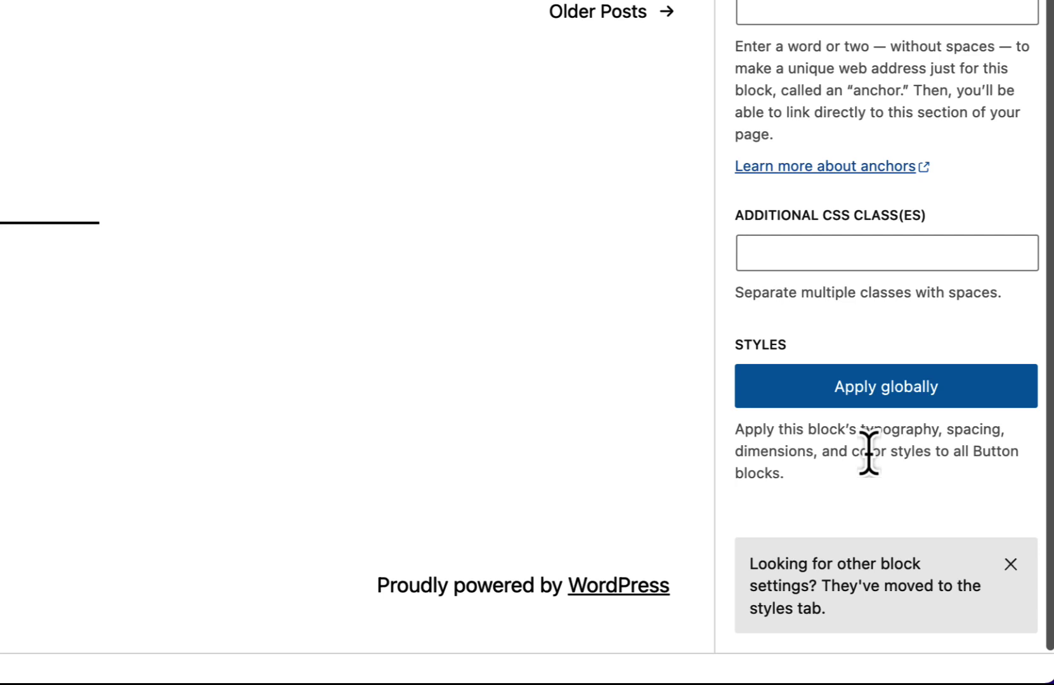
pyautogui.click(926, 421)
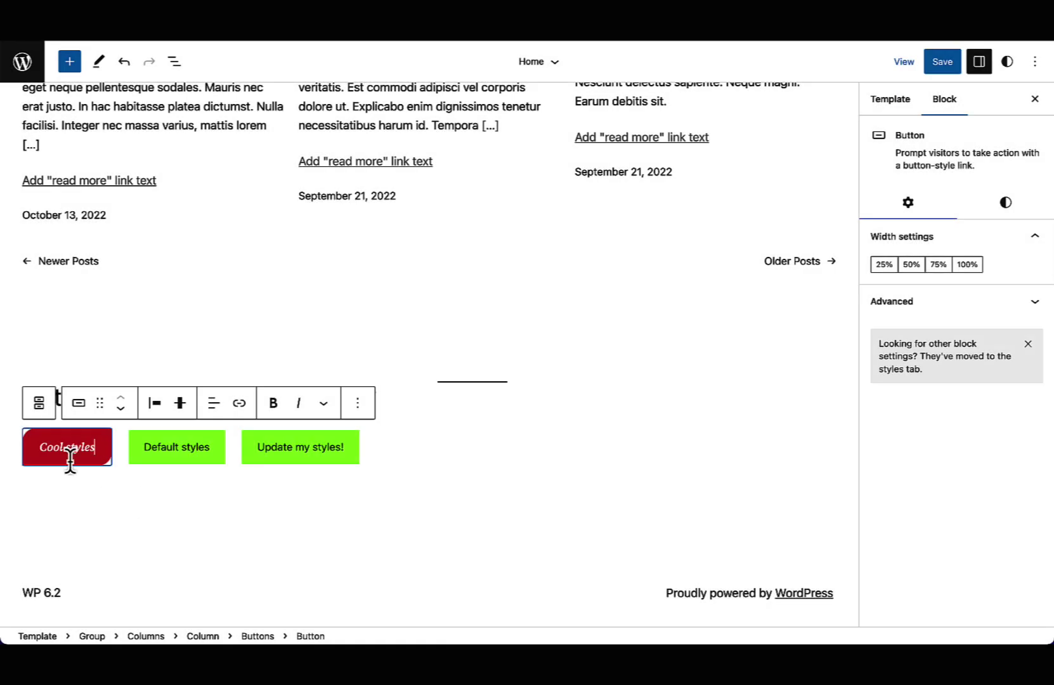
# Copy the Cool styles button's red styling and paste it onto the Update my styles! button
pyautogui.click(361, 406)
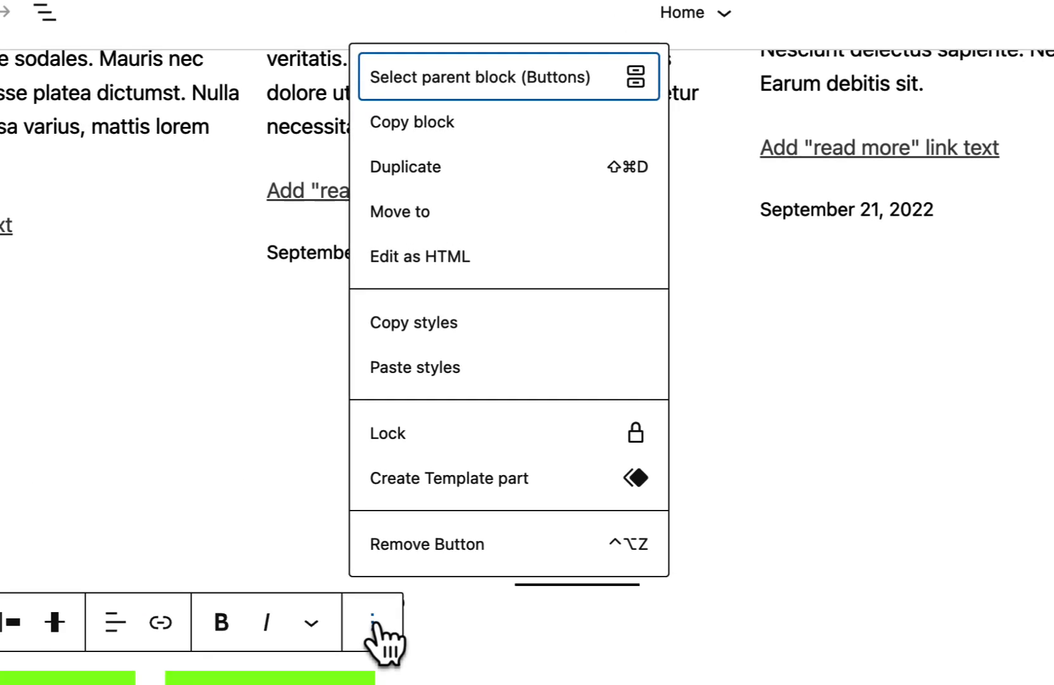
pyautogui.click(421, 324)
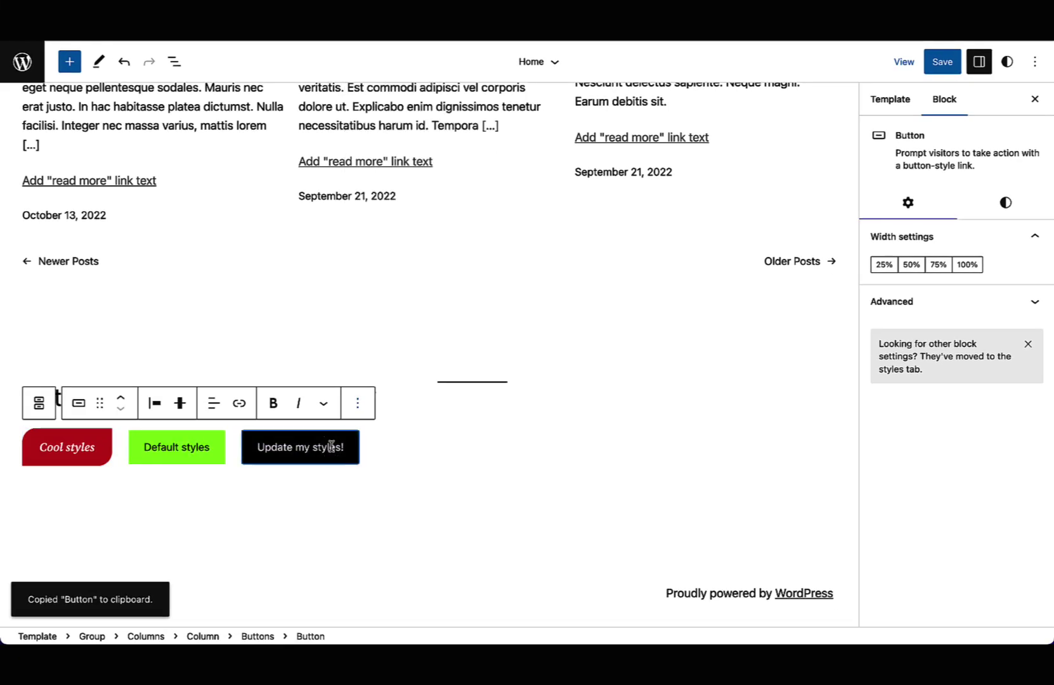
pyautogui.click(356, 409)
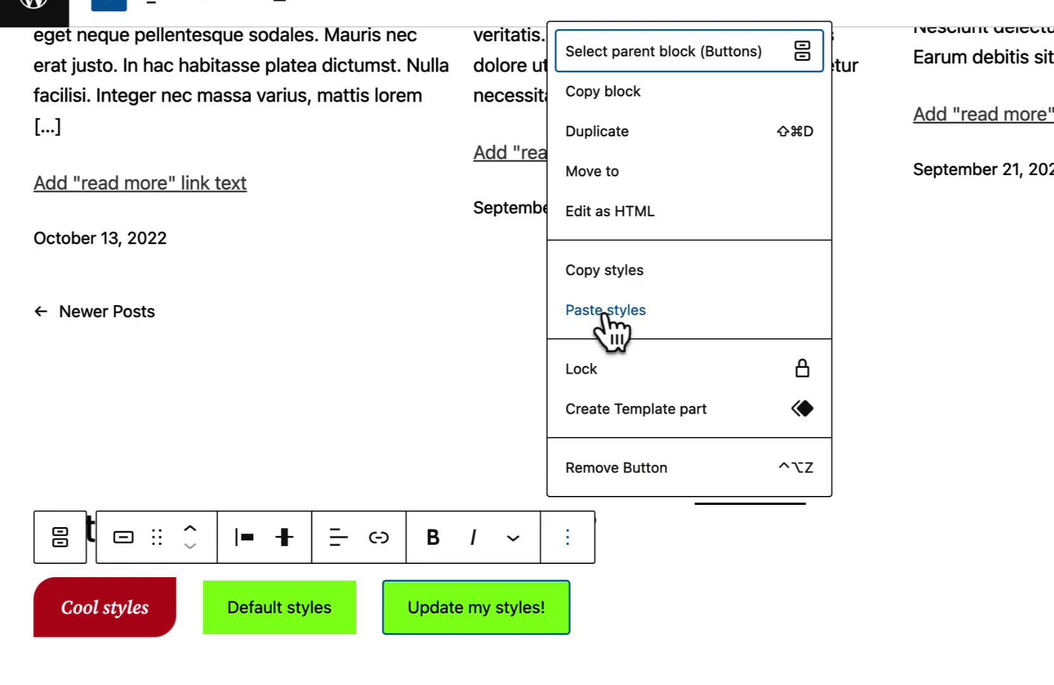
pyautogui.click(605, 320)
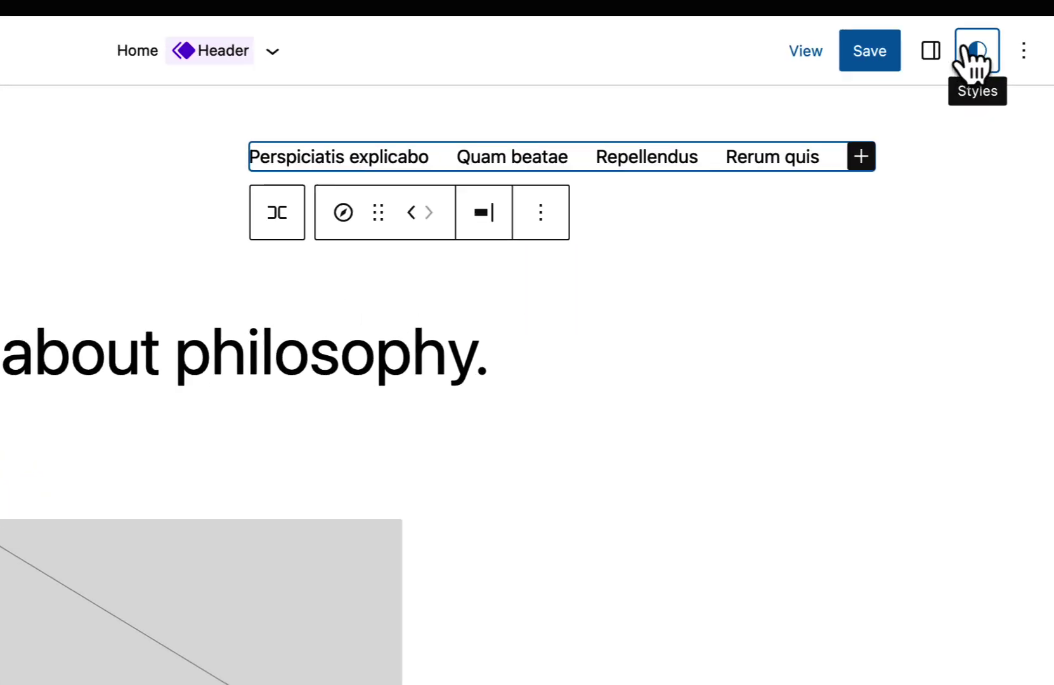
# In site Custom CSS, add a .wp-block-navigation rule with hotpink background and 20px padding
pyautogui.click(970, 52)
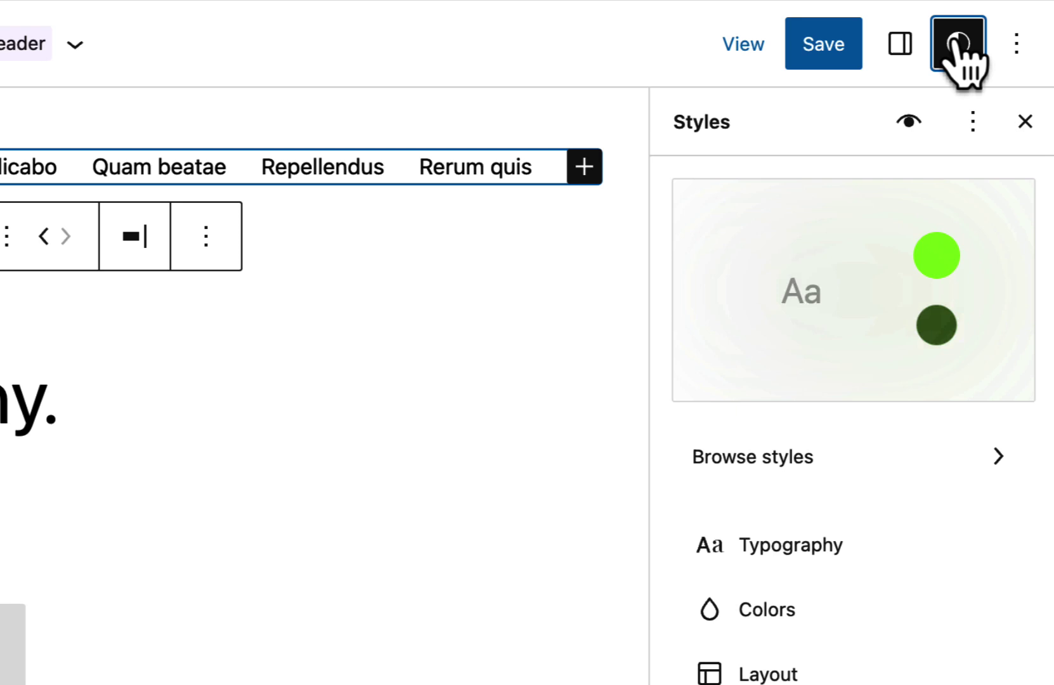
pyautogui.click(989, 112)
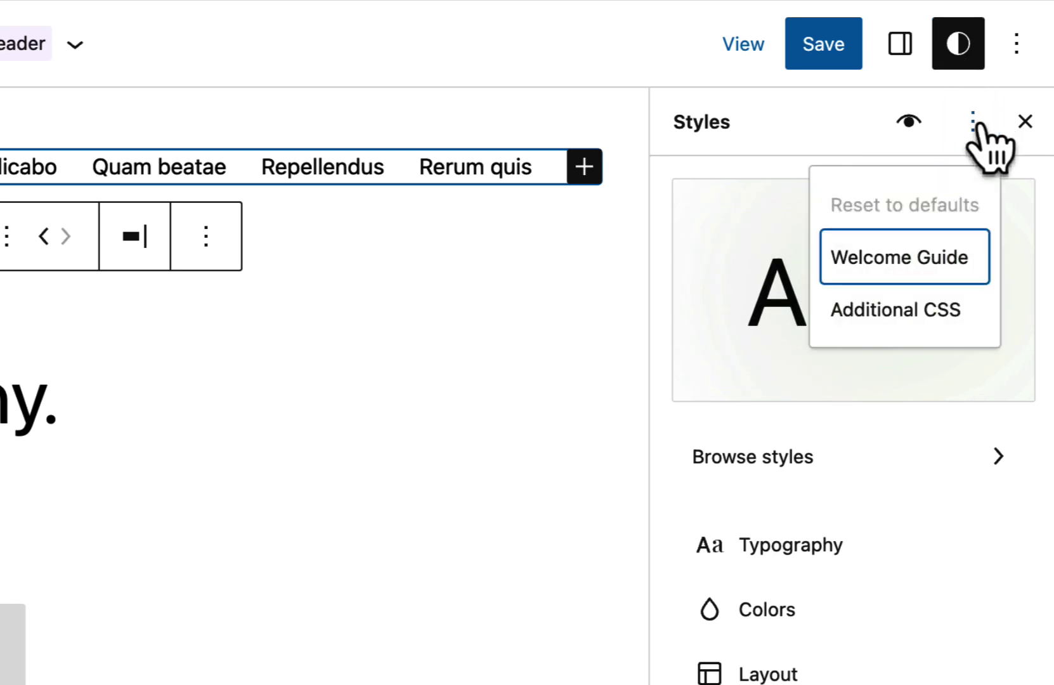
pyautogui.click(934, 314)
pyautogui.click(781, 426)
pyautogui.write('.wp-bloc')
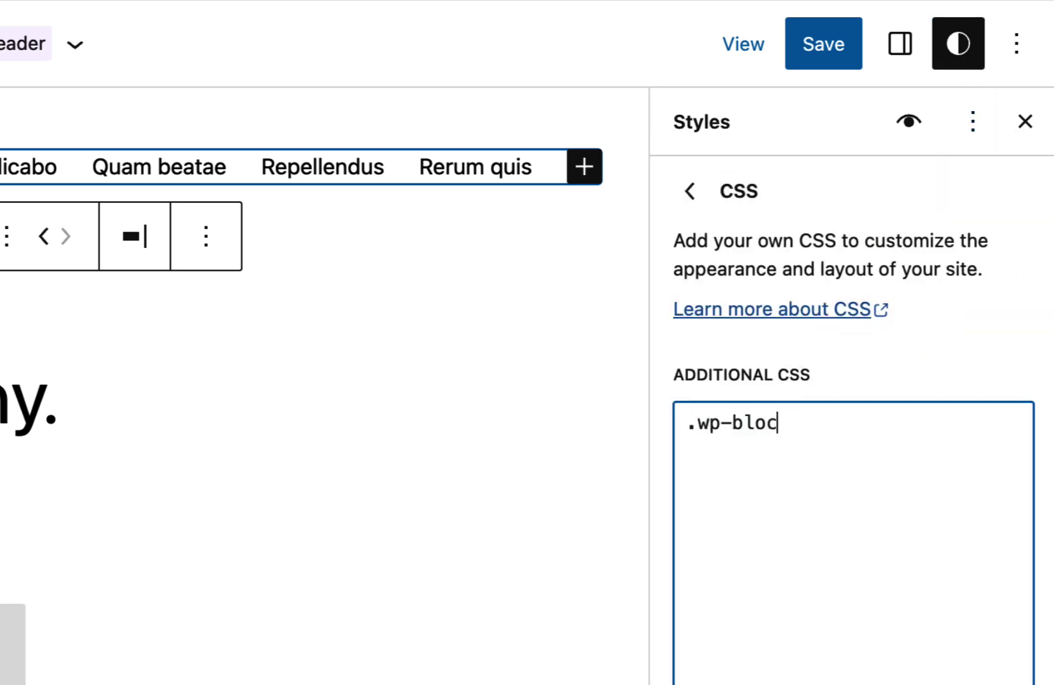
pyautogui.write('k-navigation { ba')
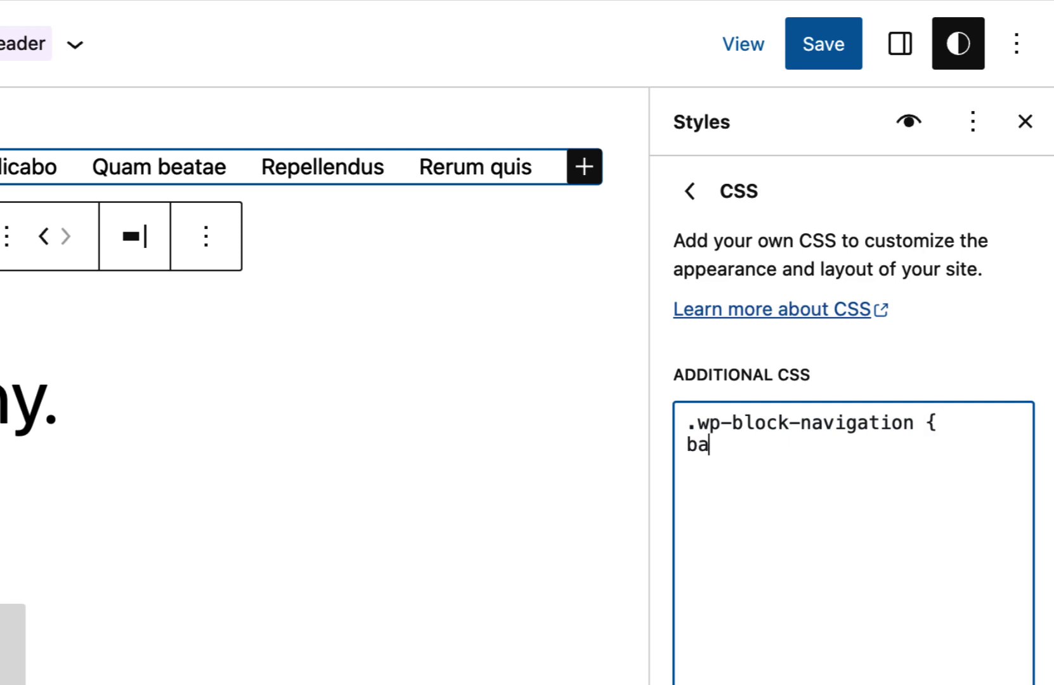
pyautogui.write('ckground-color: hotpink')
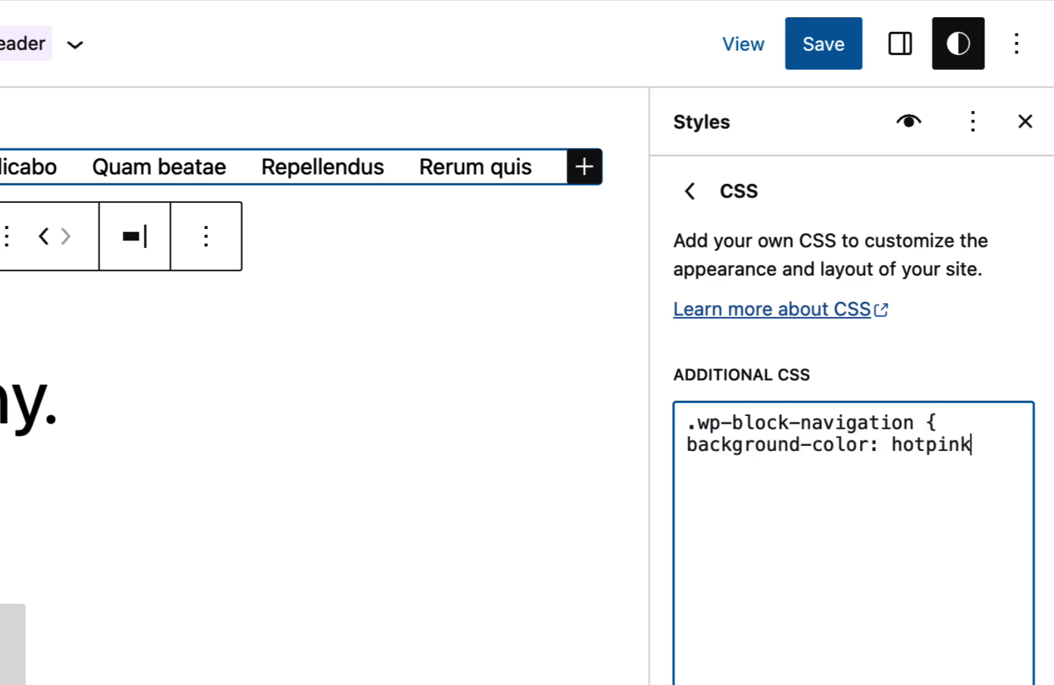
pyautogui.write(' !important;')
pyautogui.press('Return')
pyautogui.write('padding: 20')
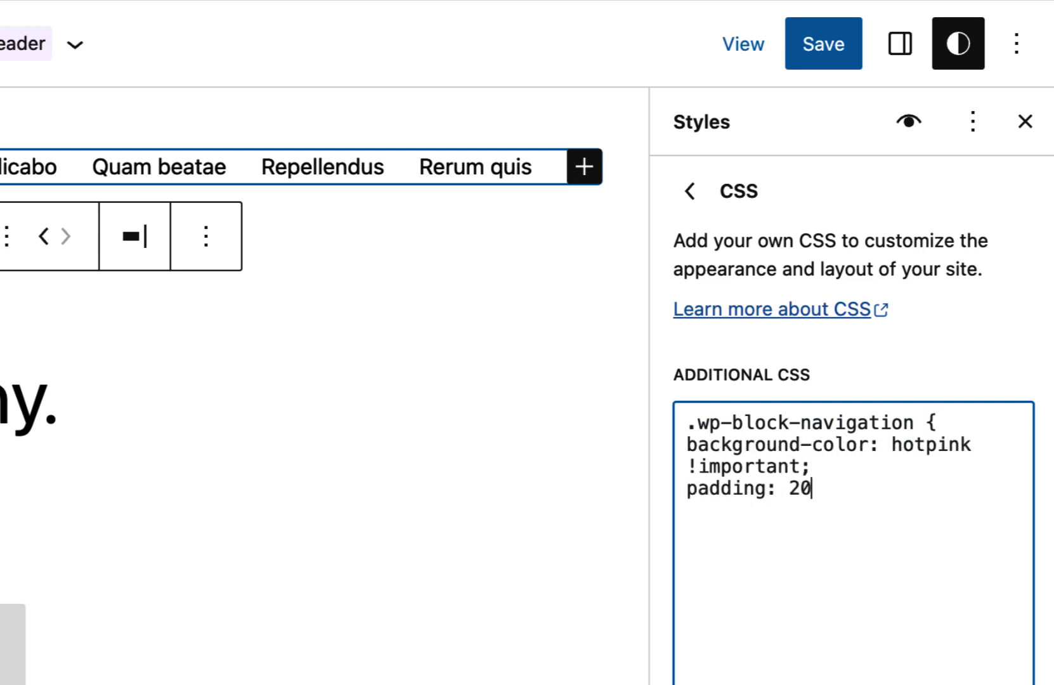
pyautogui.write('px;')
pyautogui.press('Return')
pyautogui.write('}')
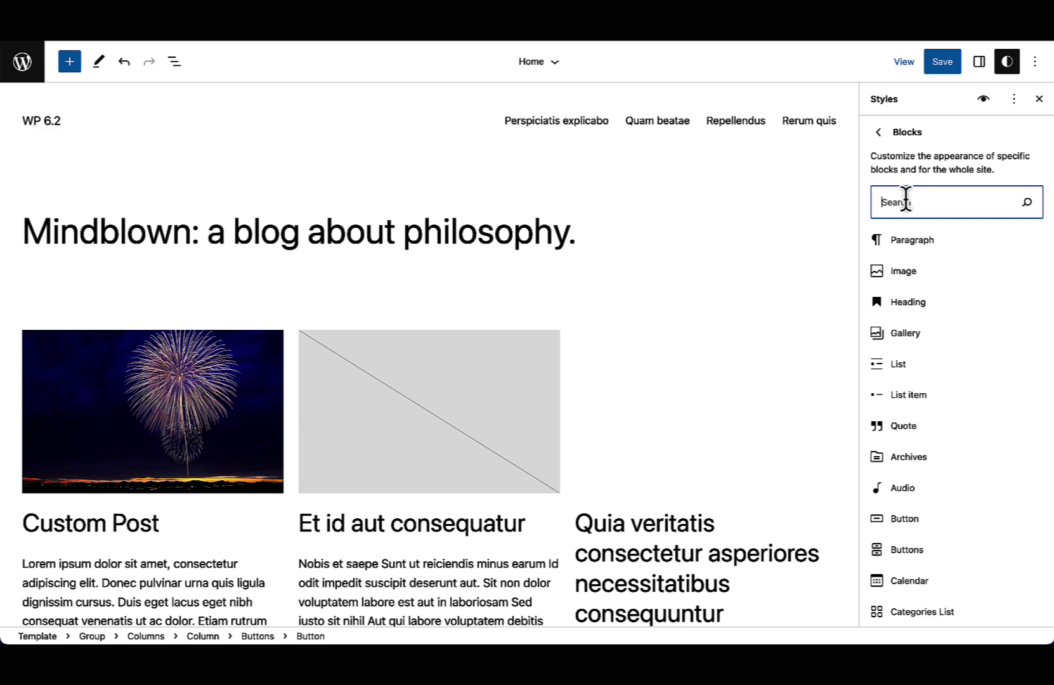
# Search blocks for 'navi' and open the Navigation block's empty Additional block CSS field
pyautogui.write('navi')
pyautogui.click(793, 355)
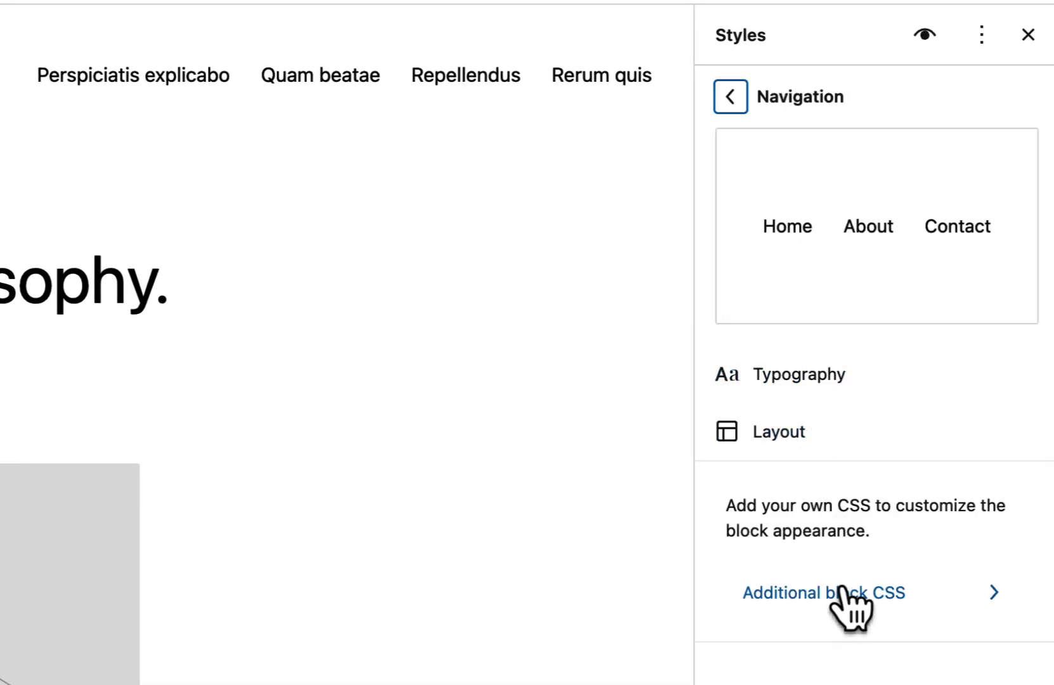
pyautogui.click(850, 596)
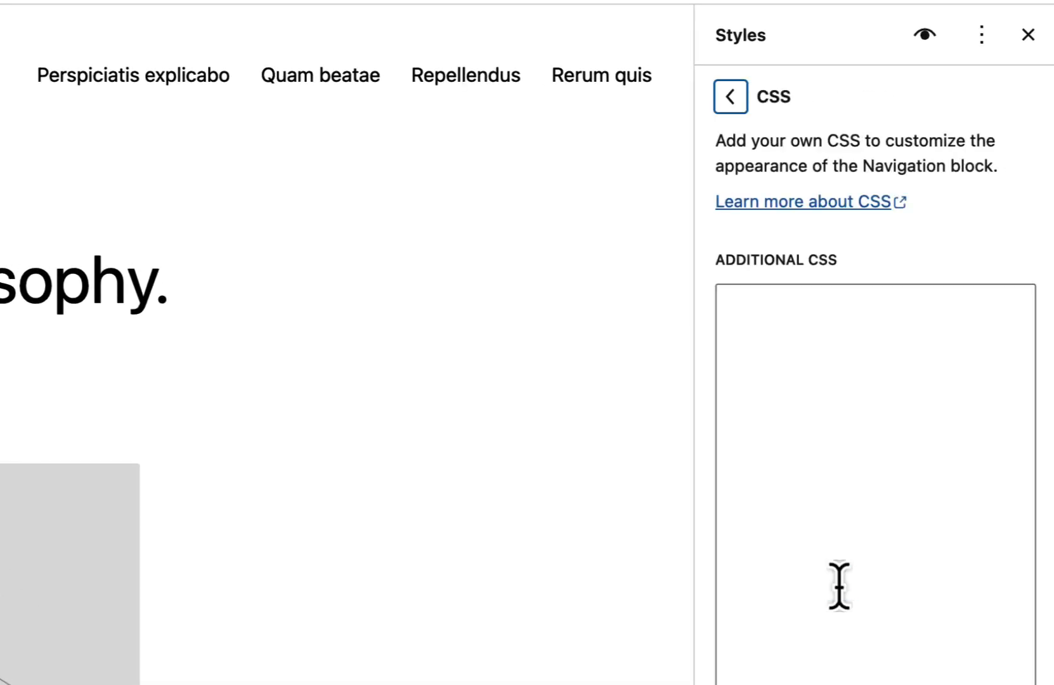
pyautogui.click(810, 446)
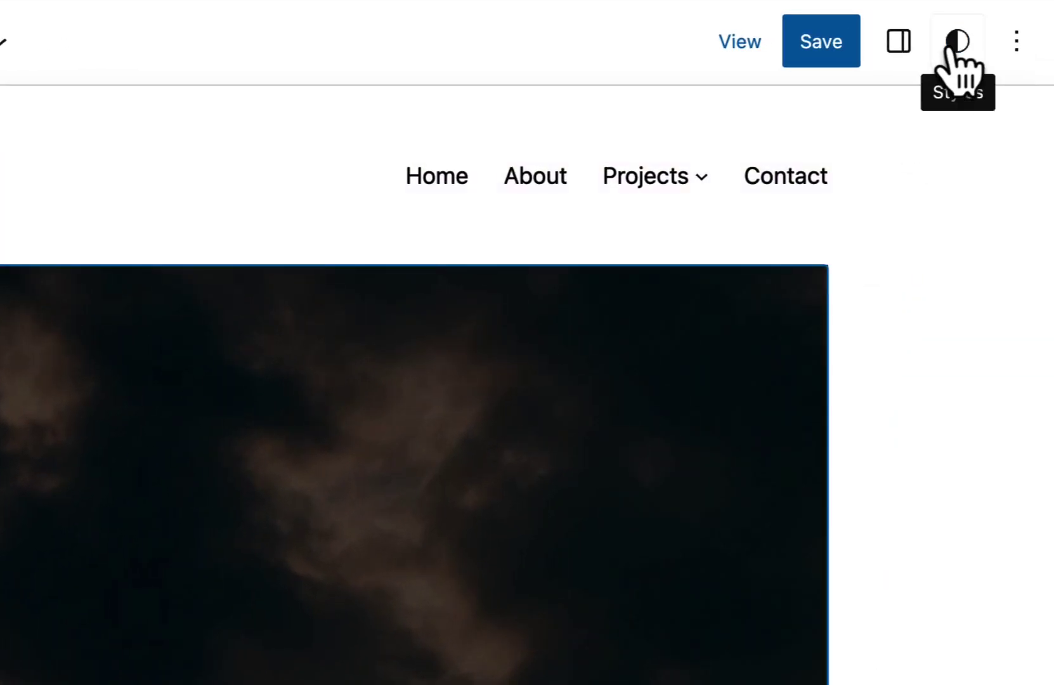
# Open the Style Book and view its Media, Design, Widgets and Theme samples, ending on Design
pyautogui.click(955, 44)
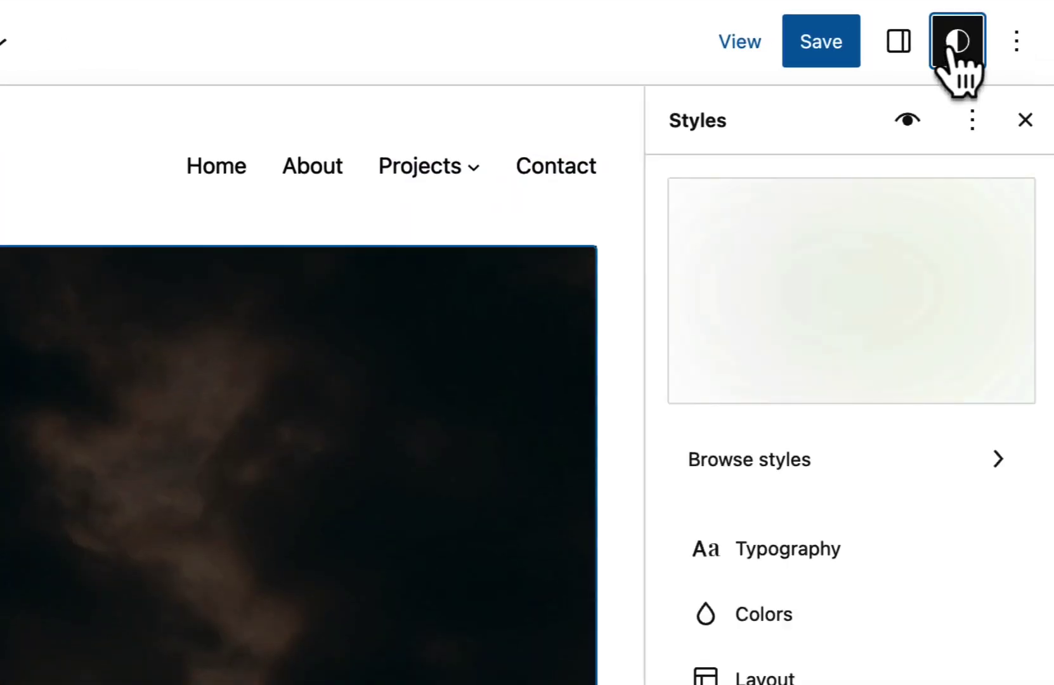
pyautogui.click(907, 123)
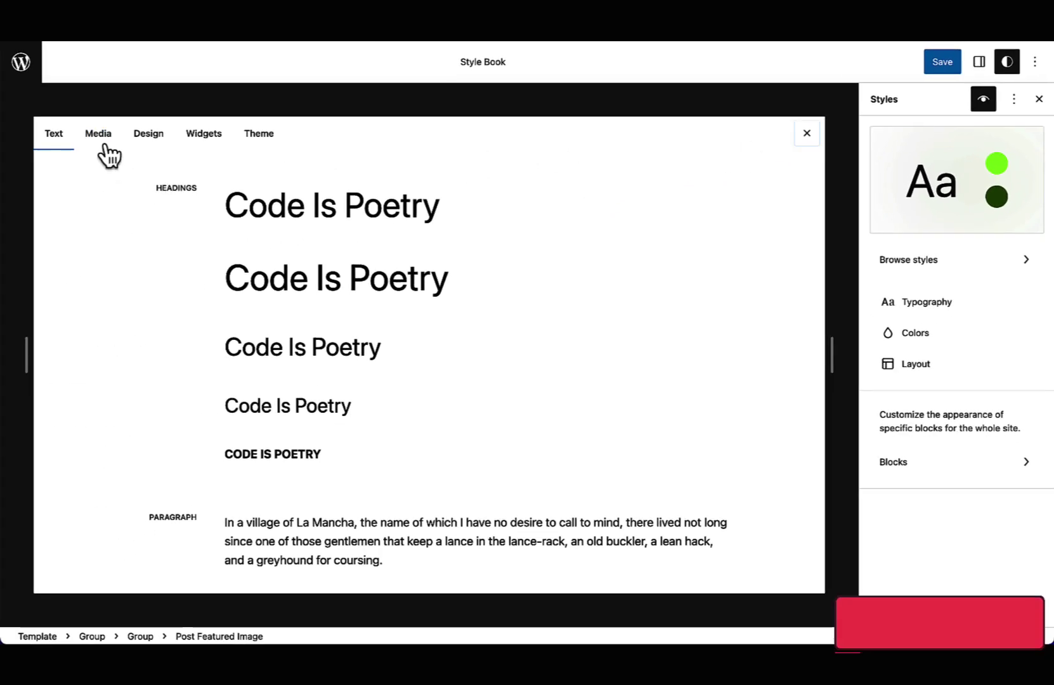
pyautogui.click(100, 144)
pyautogui.click(151, 153)
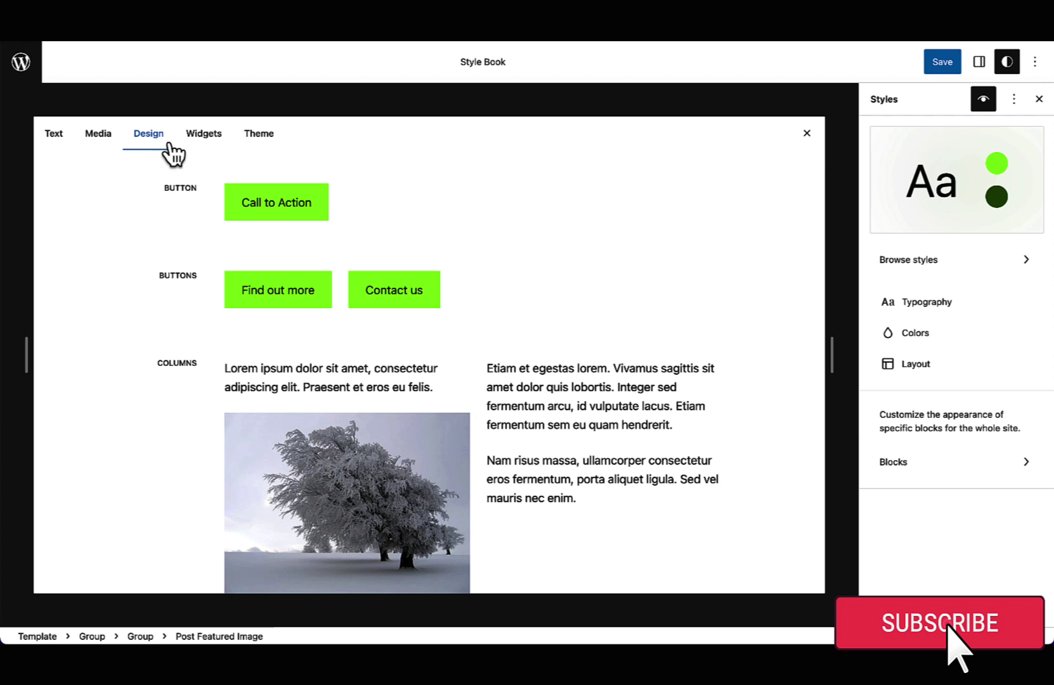
pyautogui.click(216, 153)
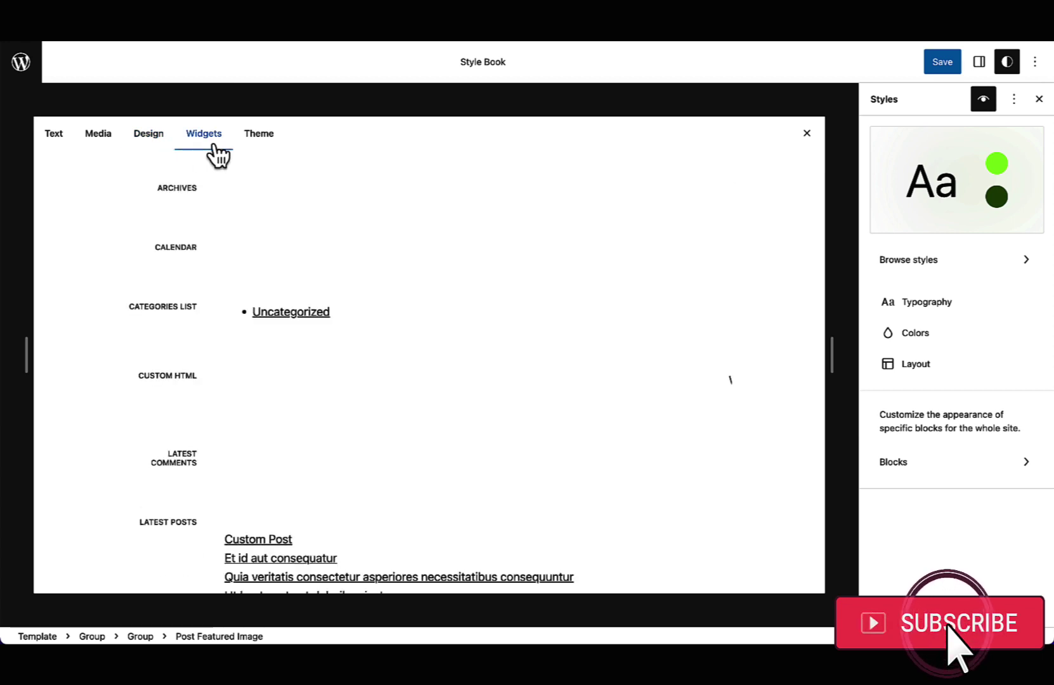
pyautogui.click(272, 158)
pyautogui.click(148, 153)
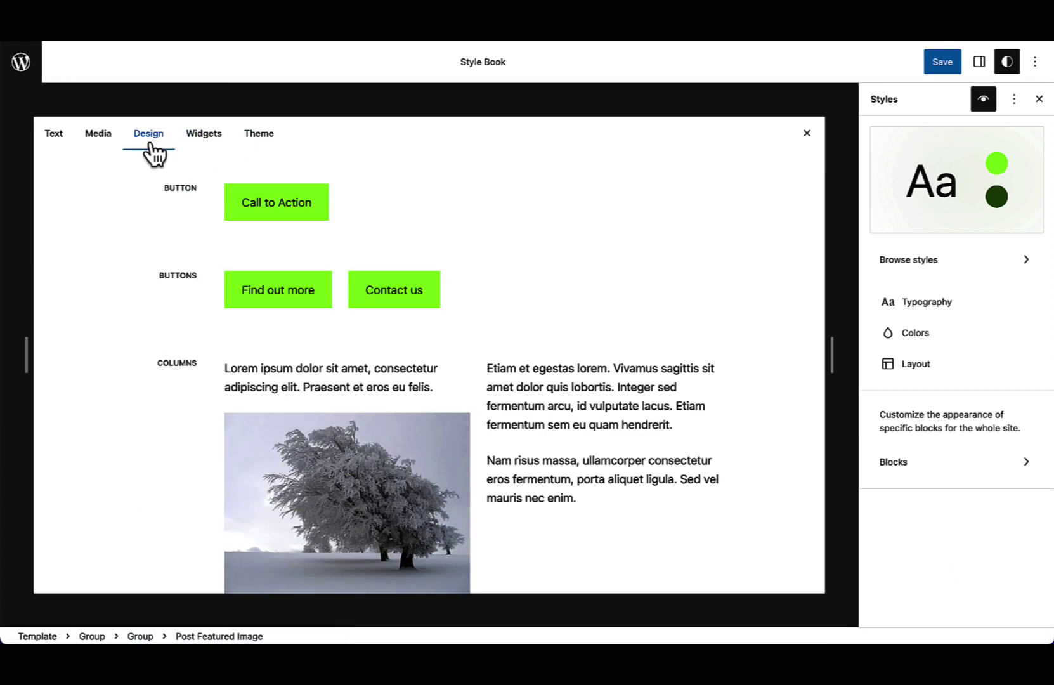
# Set the Button block background to Luminous vivid amber, then show its Text color options
pyautogui.click(274, 216)
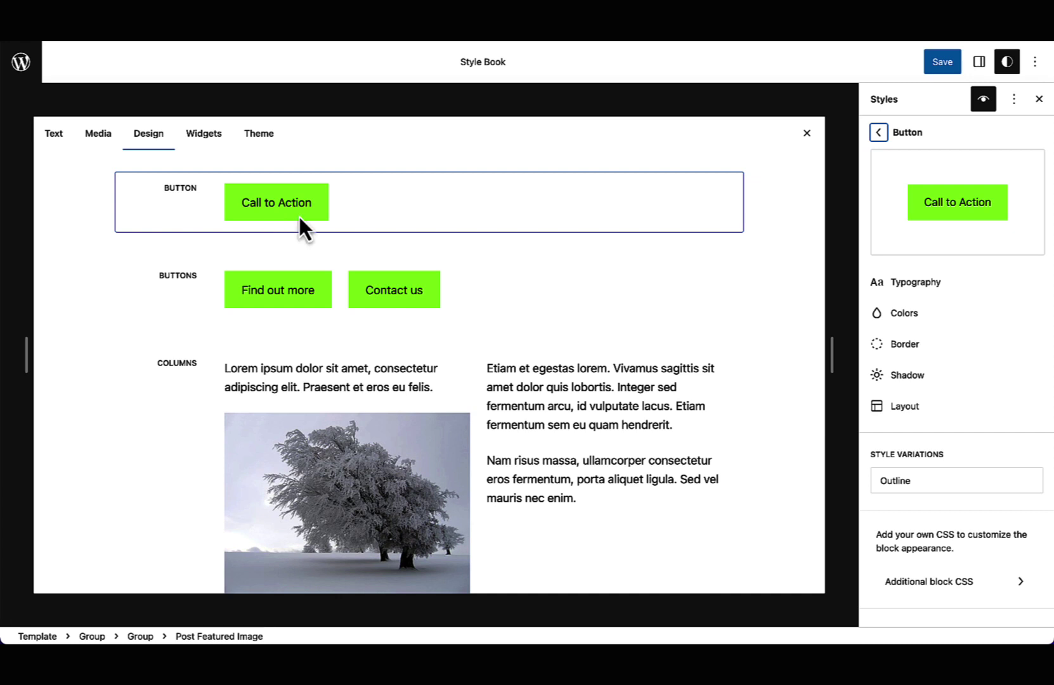
pyautogui.click(904, 317)
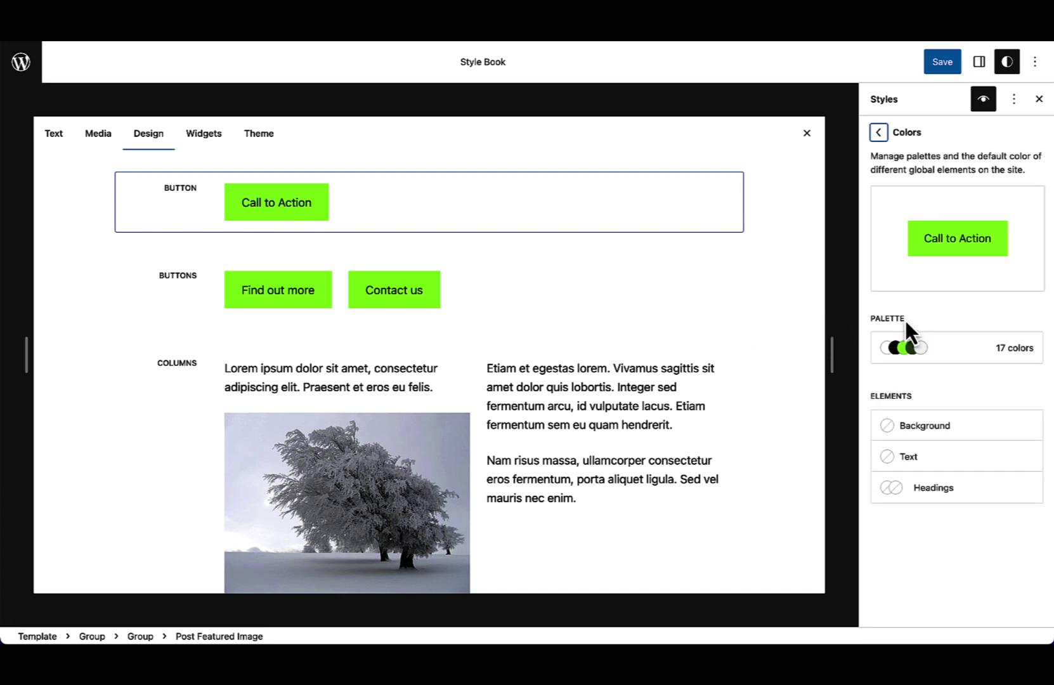
pyautogui.click(933, 425)
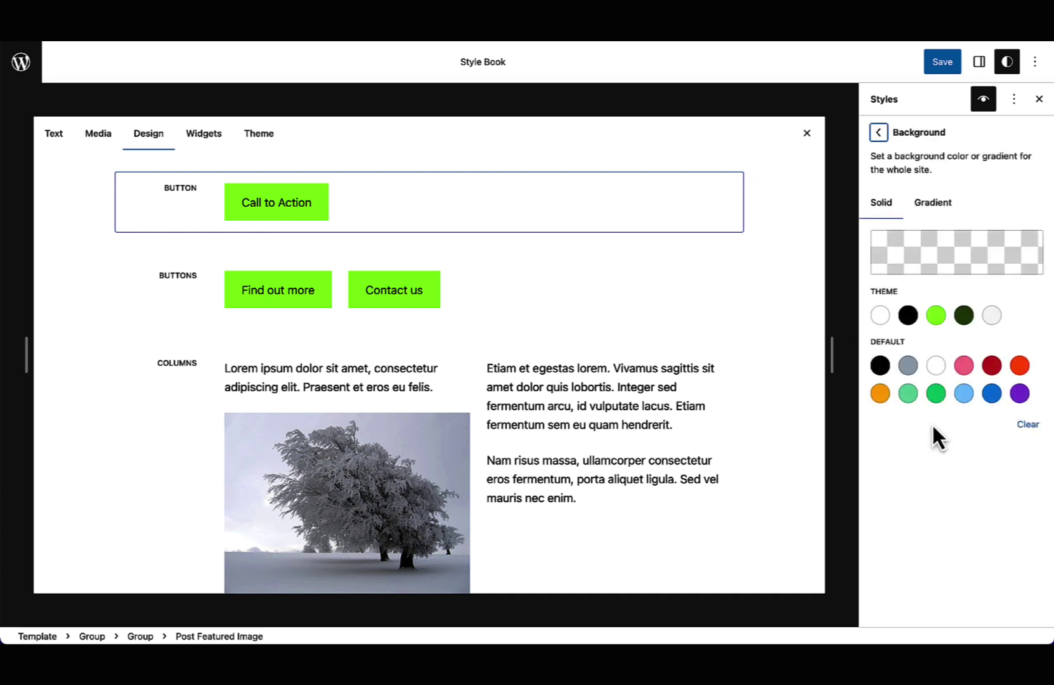
pyautogui.click(880, 393)
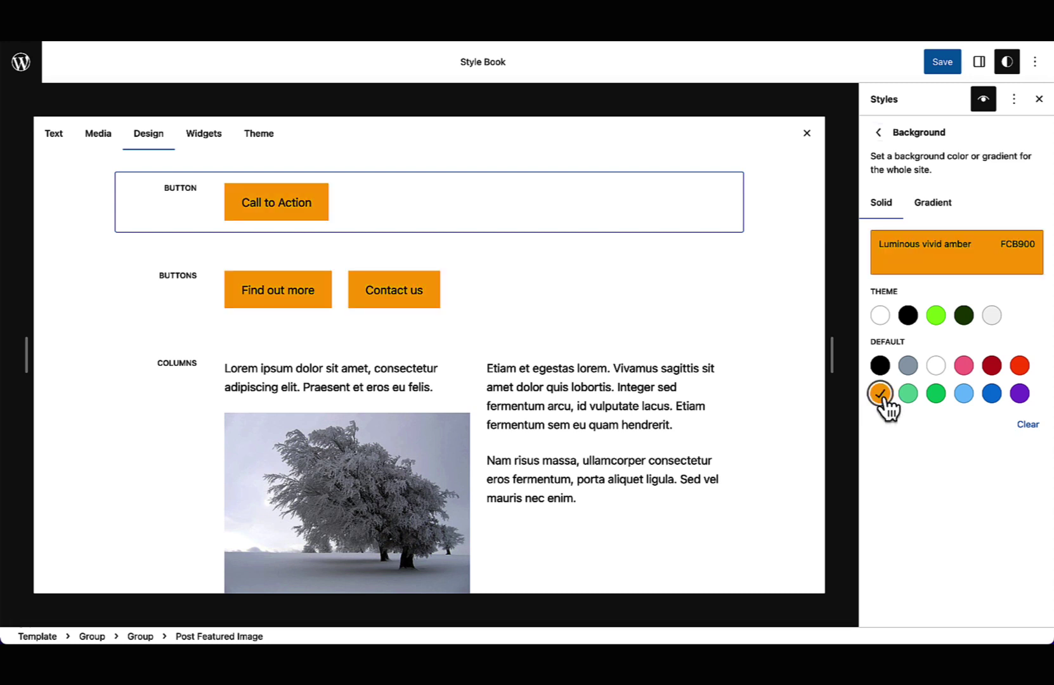
pyautogui.click(879, 133)
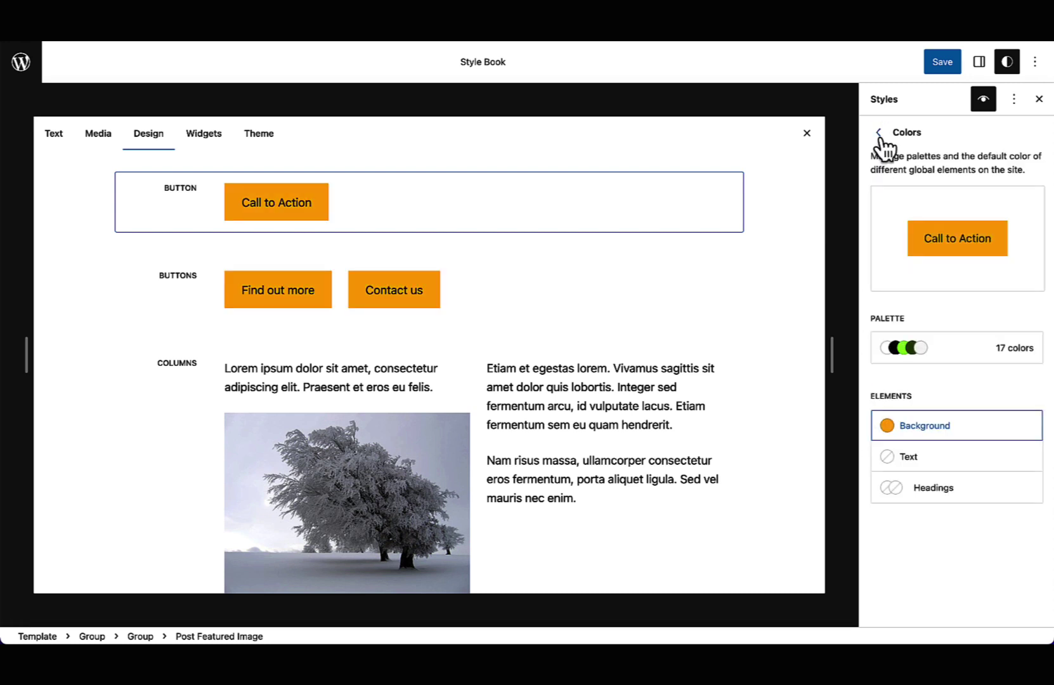
pyautogui.click(933, 462)
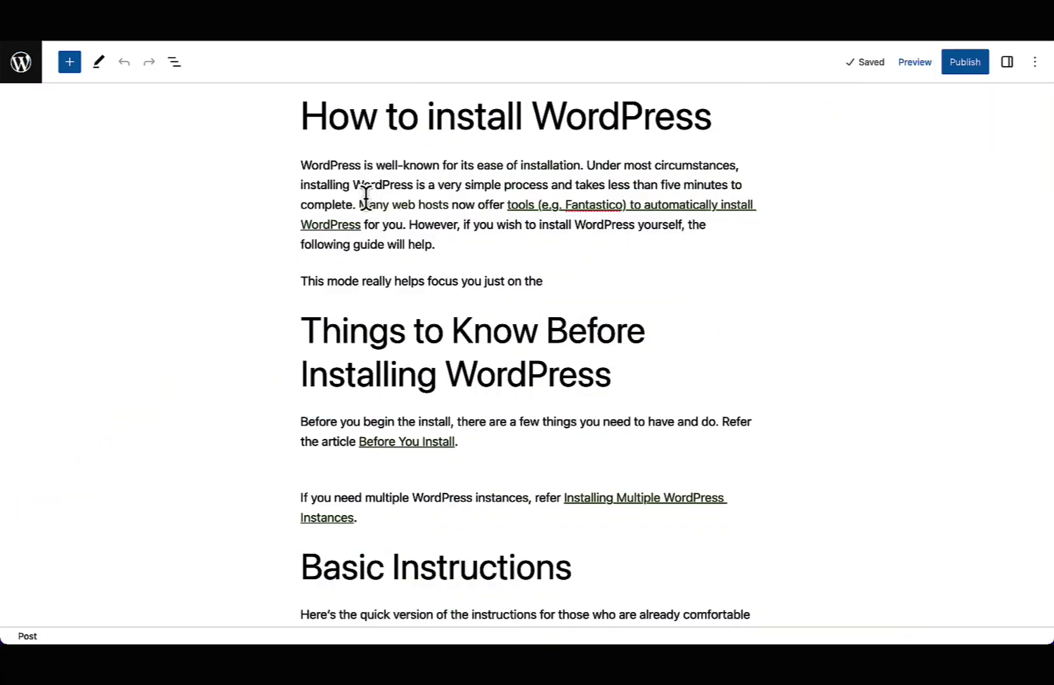
# Select the This mode paragraph, the opening paragraph and the Things to Know heading in turn
pyautogui.click(402, 283)
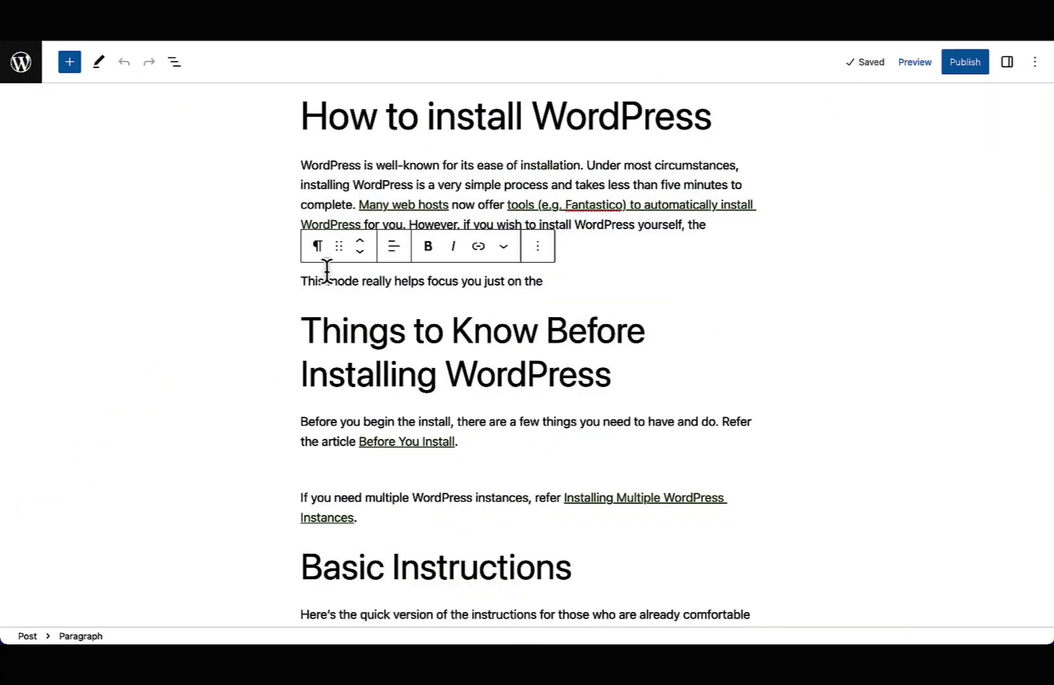
pyautogui.click(378, 191)
pyautogui.click(379, 338)
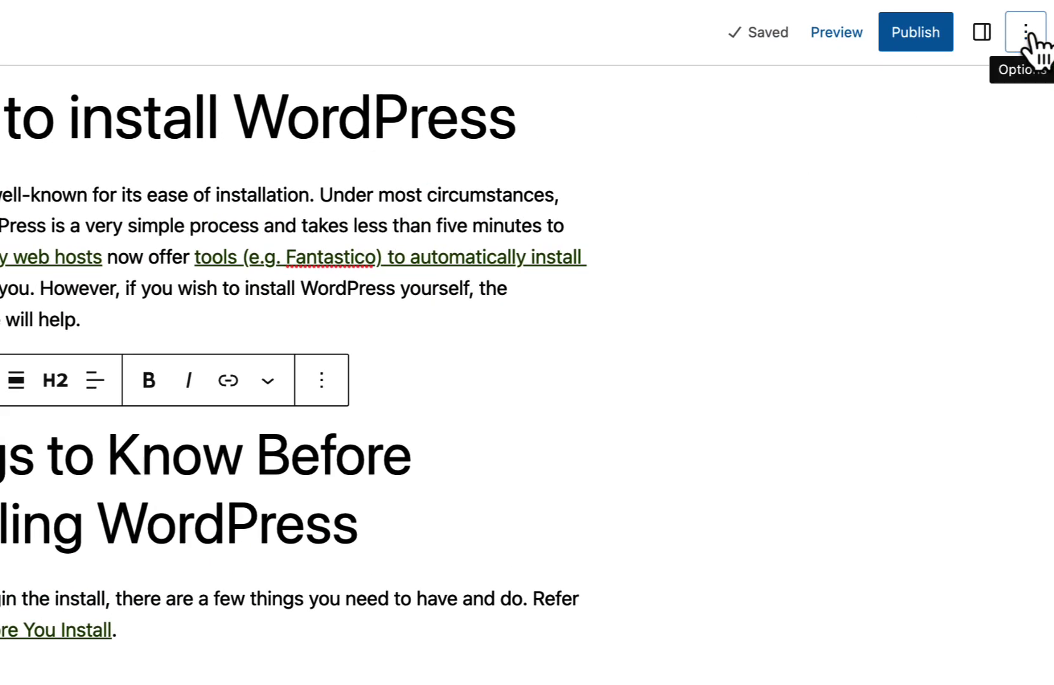
# Turn on Distraction free mode, then toggle it off, on and off with Cmd+Shift+\
pyautogui.click(1028, 35)
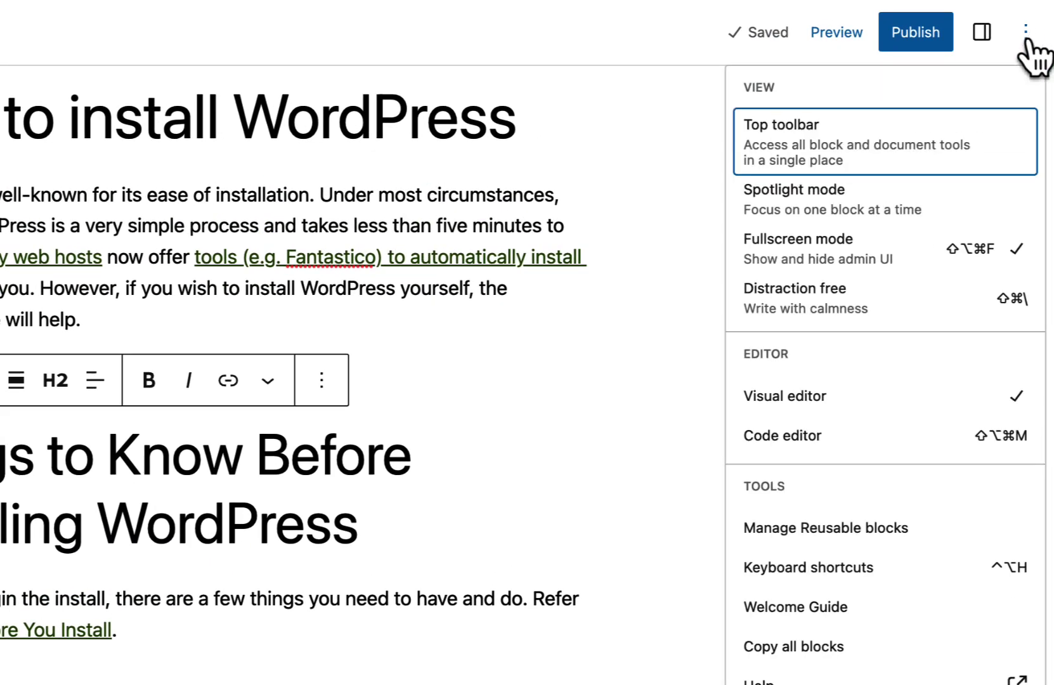
pyautogui.click(869, 320)
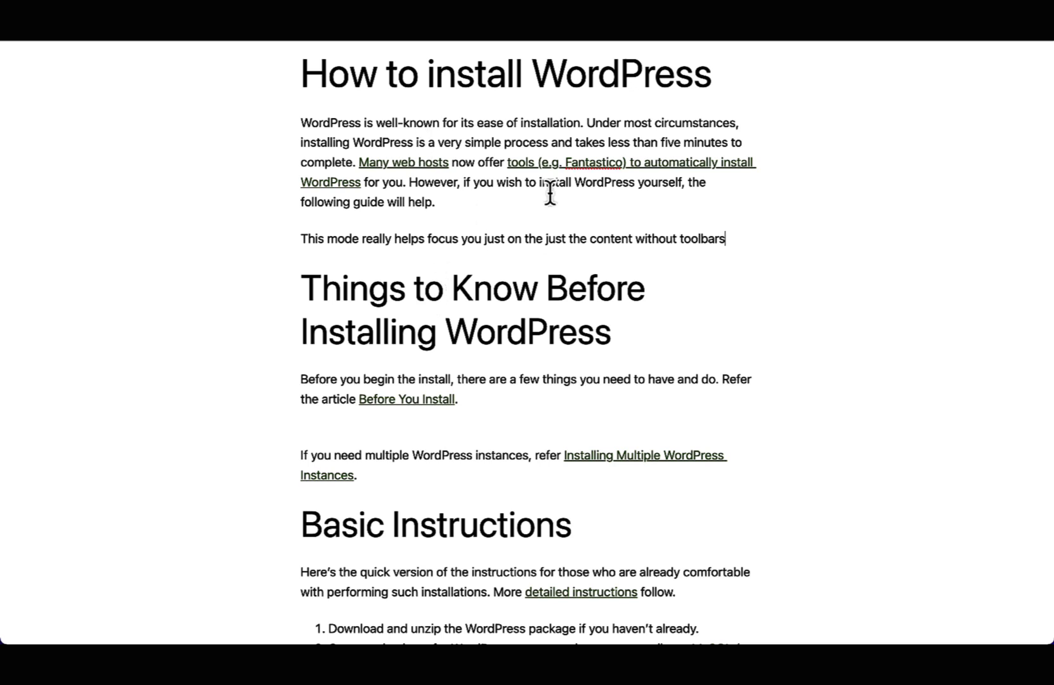
pyautogui.press('super+shift+backslash')
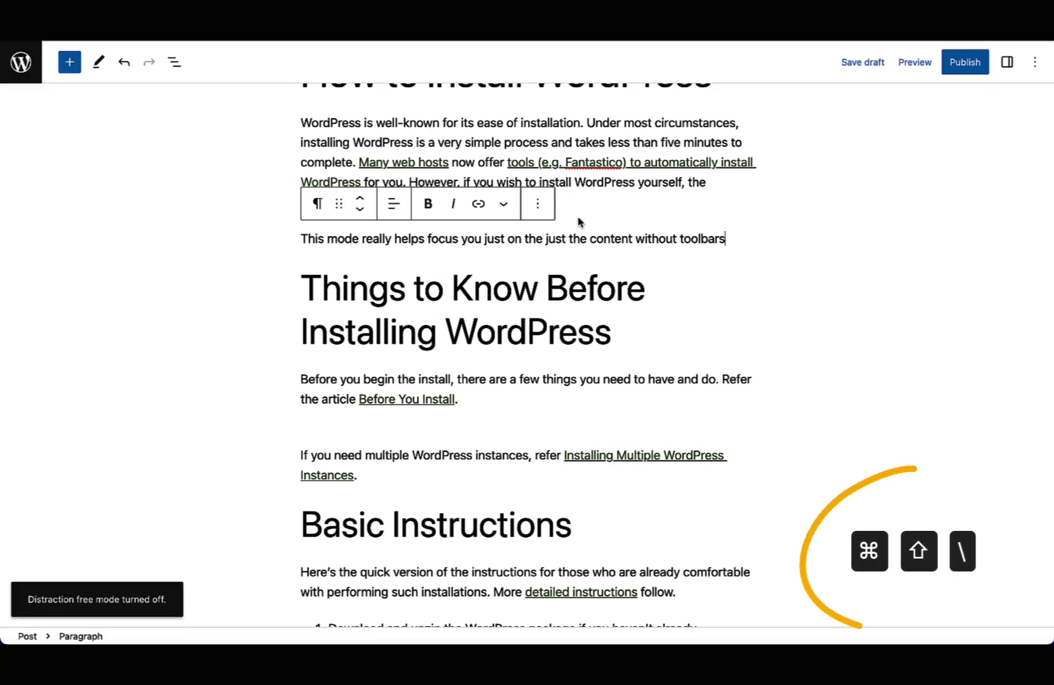
pyautogui.press('super+shift+backslash')
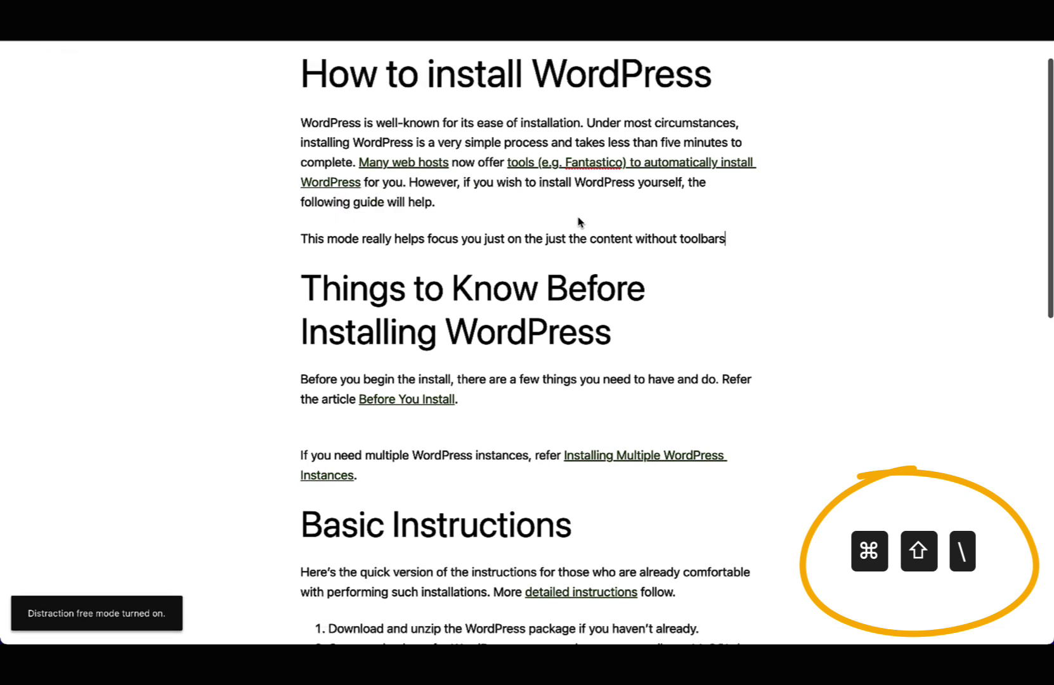
pyautogui.press('super+shift+backslash')
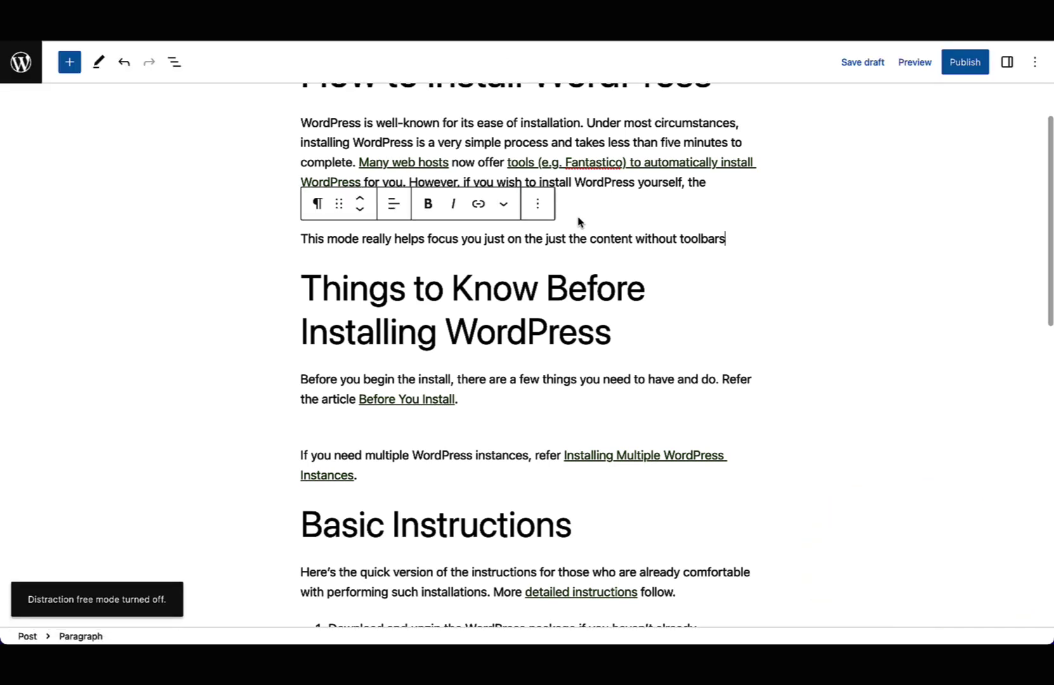